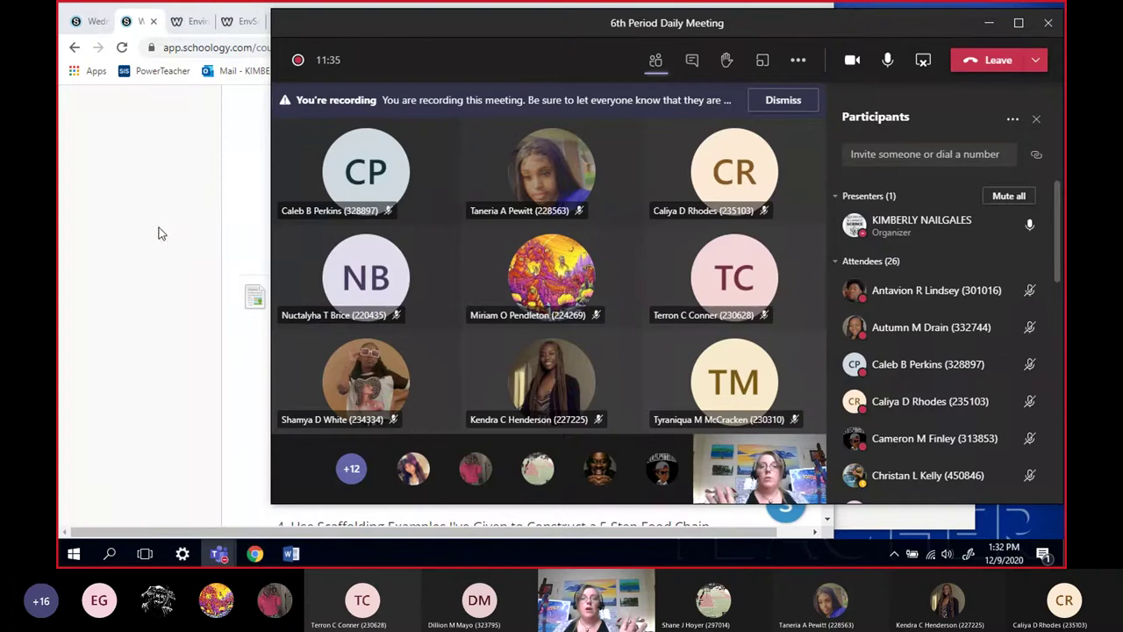
- Bring the Schoology project page forward and scroll to the attached team .docx worksheets
click(252, 193)
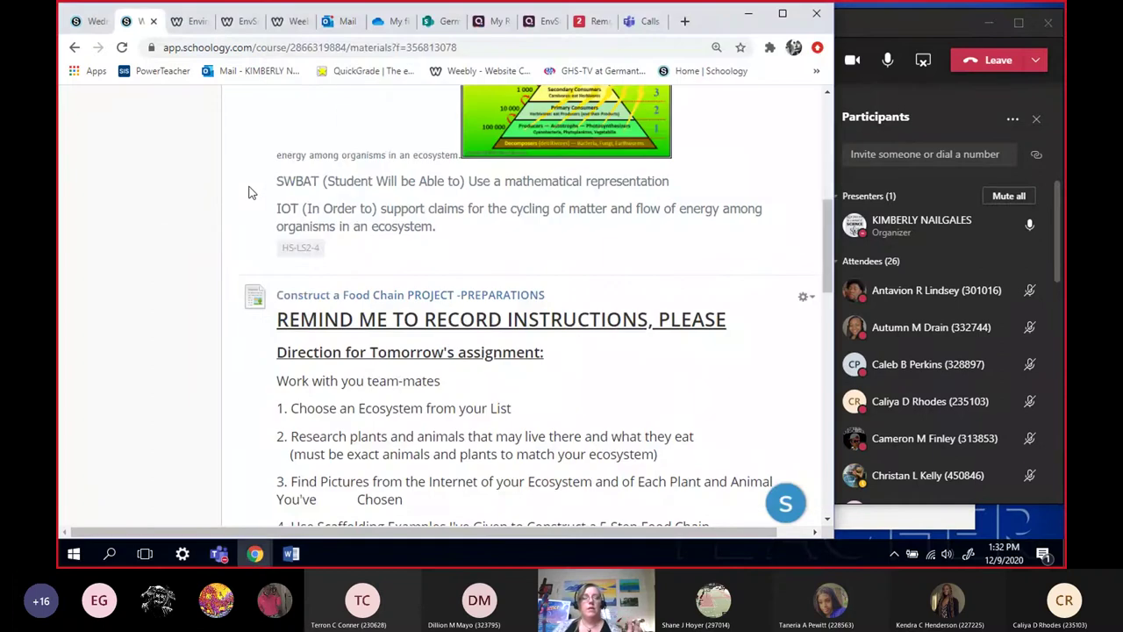
scroll(248, 192, down, 2)
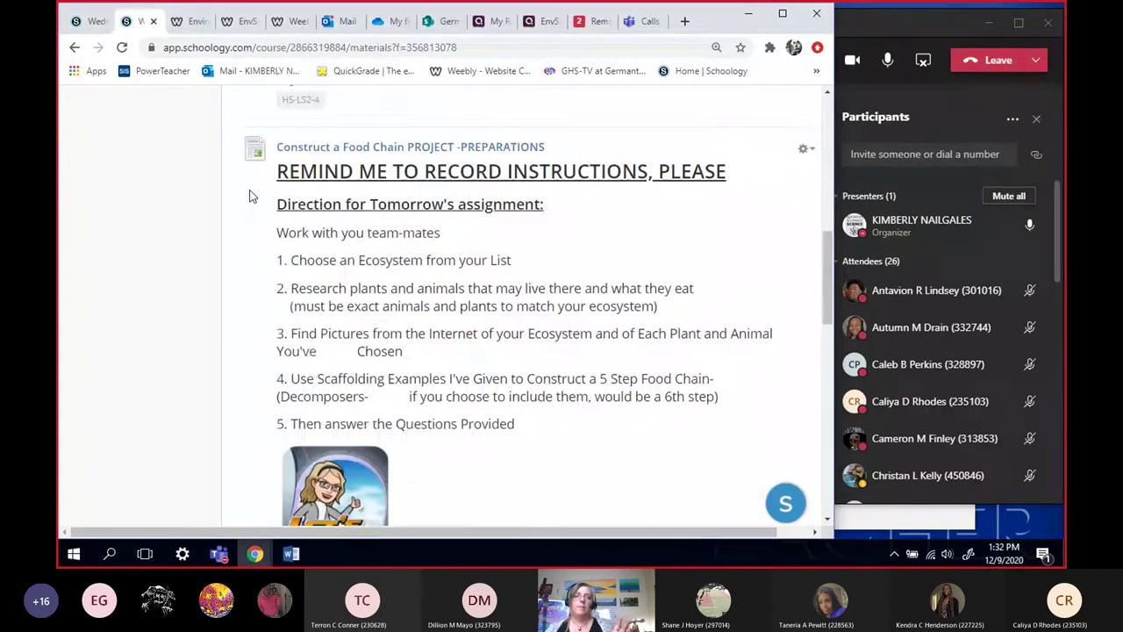
scroll(249, 194, down, 3)
scroll(248, 195, up, 2)
scroll(249, 195, down, 2)
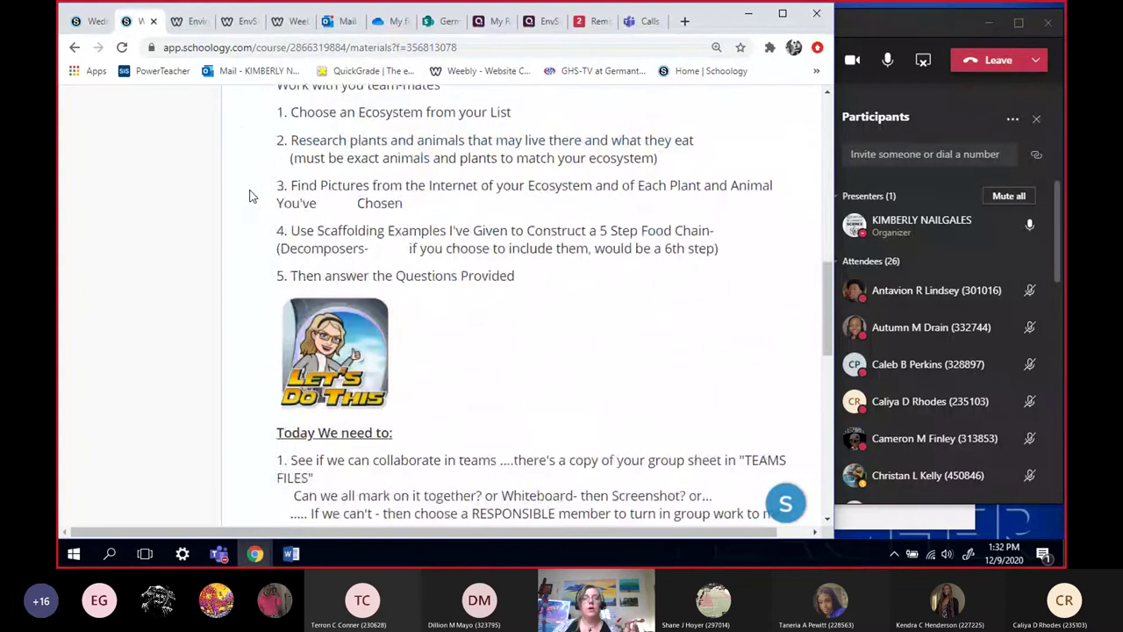
scroll(248, 195, down, 1)
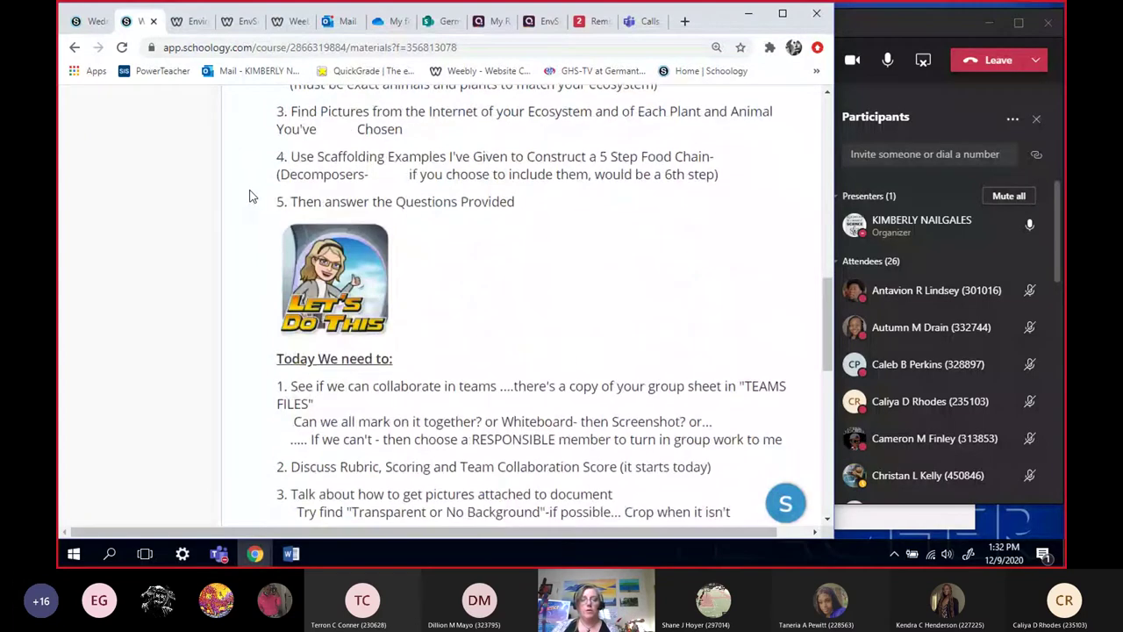
scroll(248, 195, down, 10)
scroll(248, 195, up, 3)
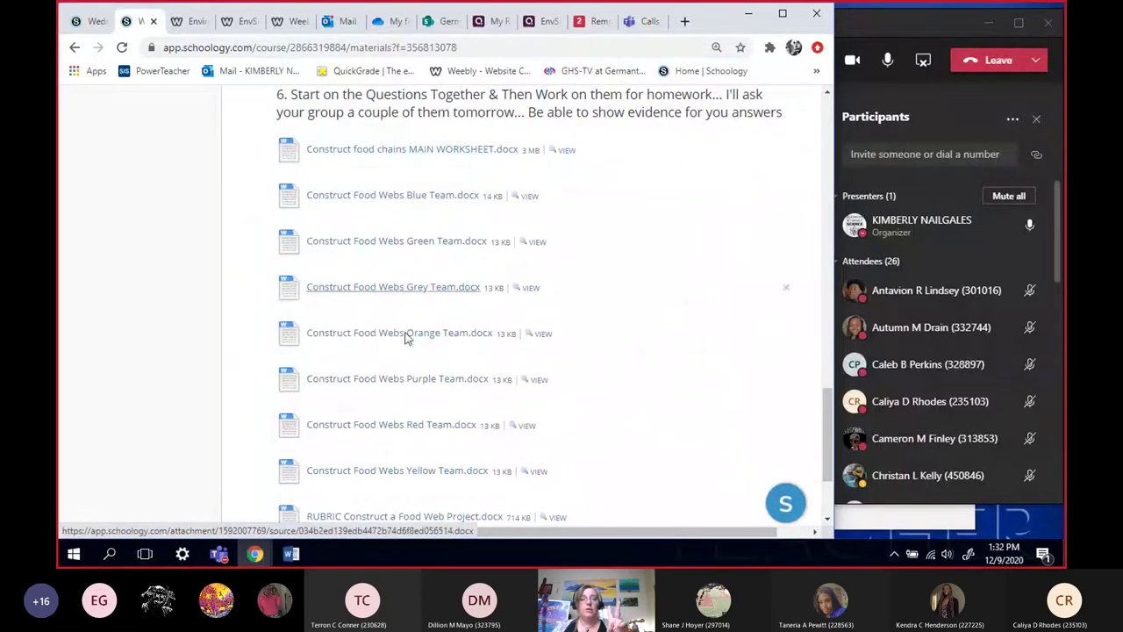
scroll(404, 348, down, 3)
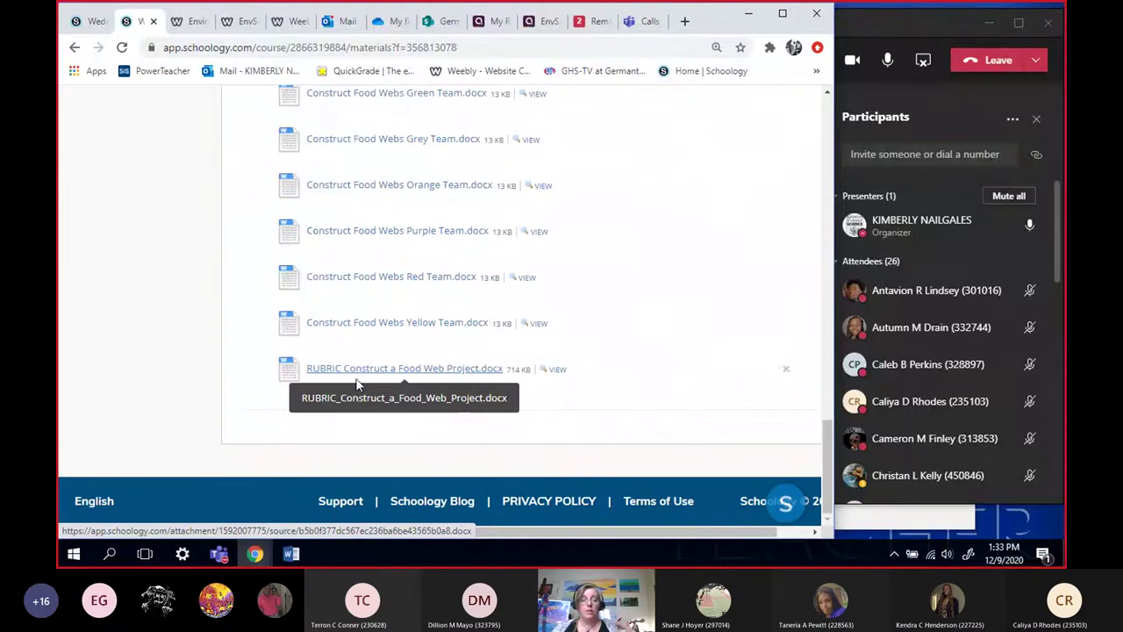
- Bring the Construct Food Webs Orange Team worksheet forward from Word's taskbar previews
mouse_move(288, 559)
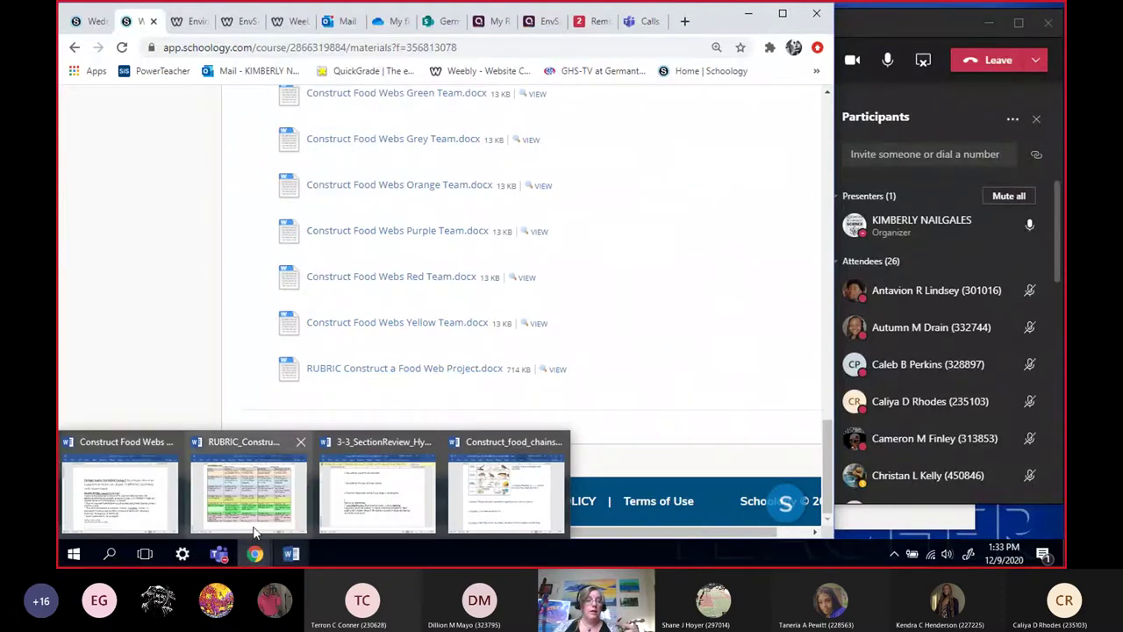
click(92, 504)
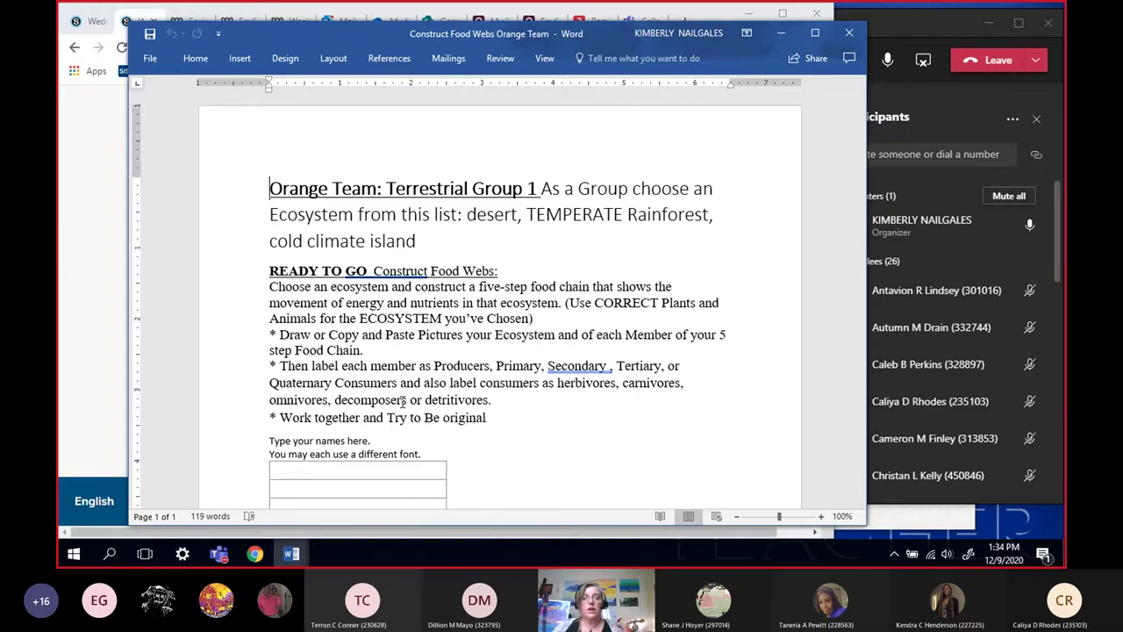
scroll(404, 400, down, 3)
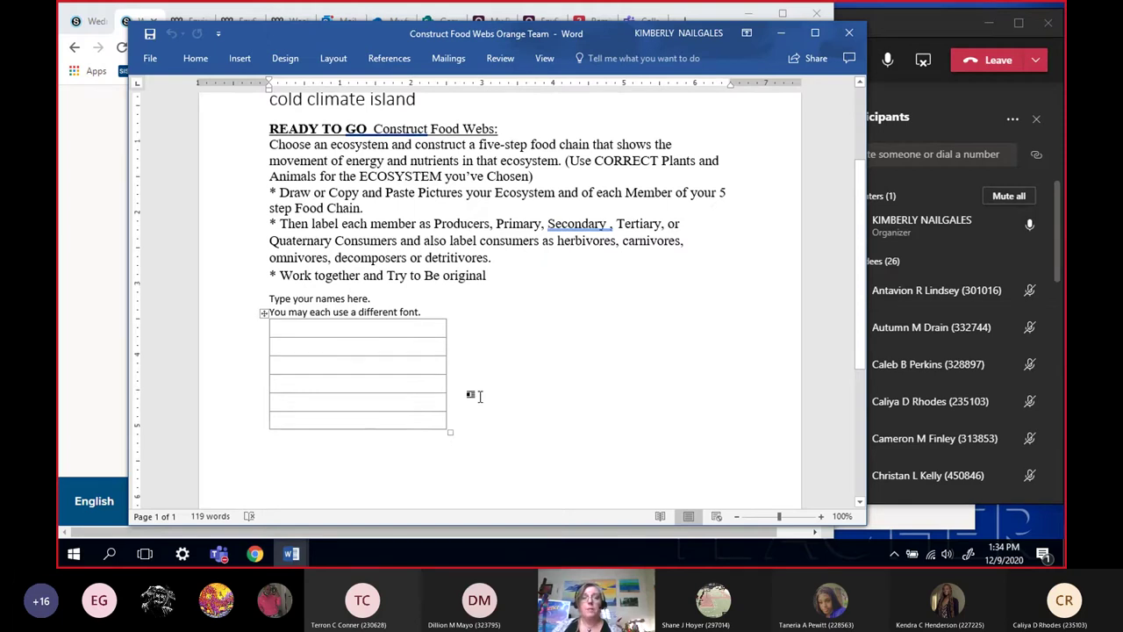
scroll(481, 394, down, 2)
scroll(489, 393, down, 1)
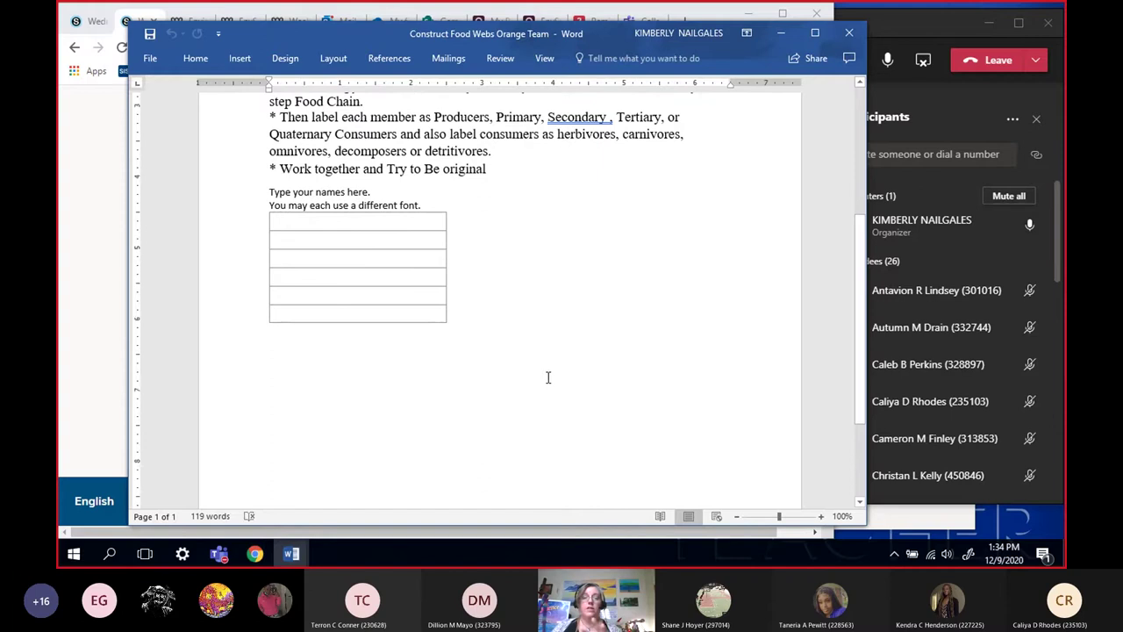
scroll(544, 377, down, 3)
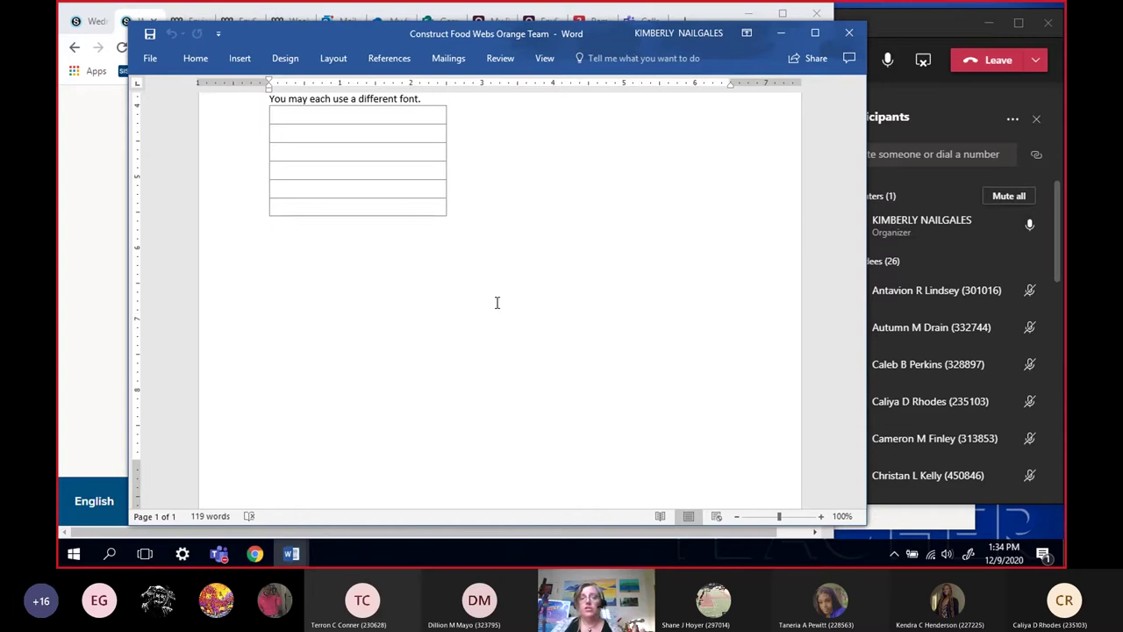
scroll(497, 303, up, 2)
scroll(496, 303, down, 3)
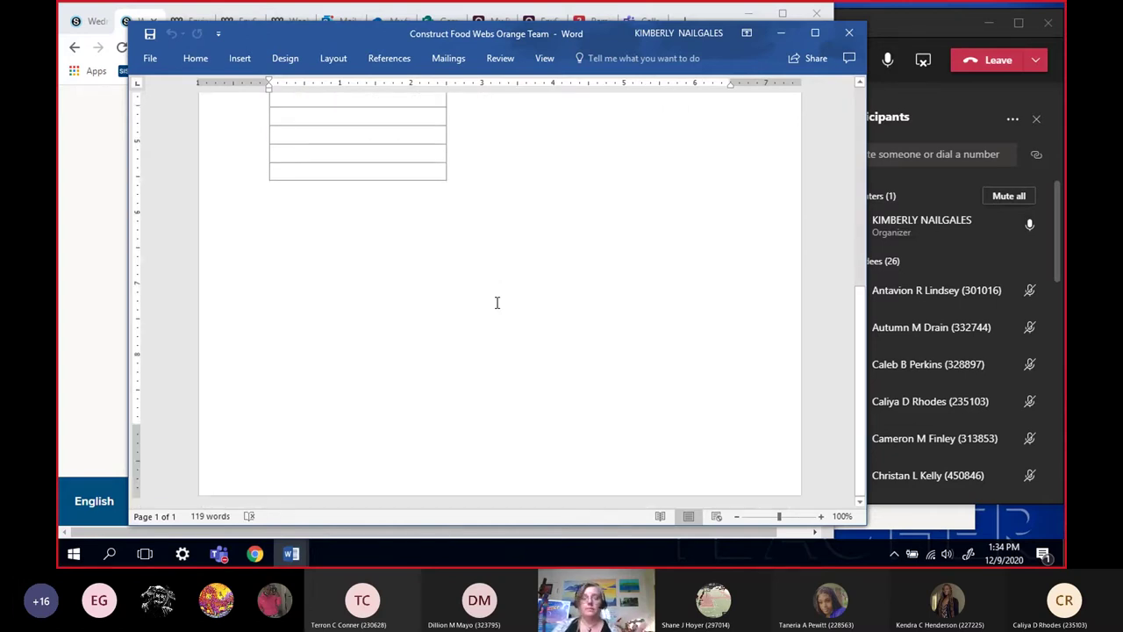
scroll(496, 303, up, 1)
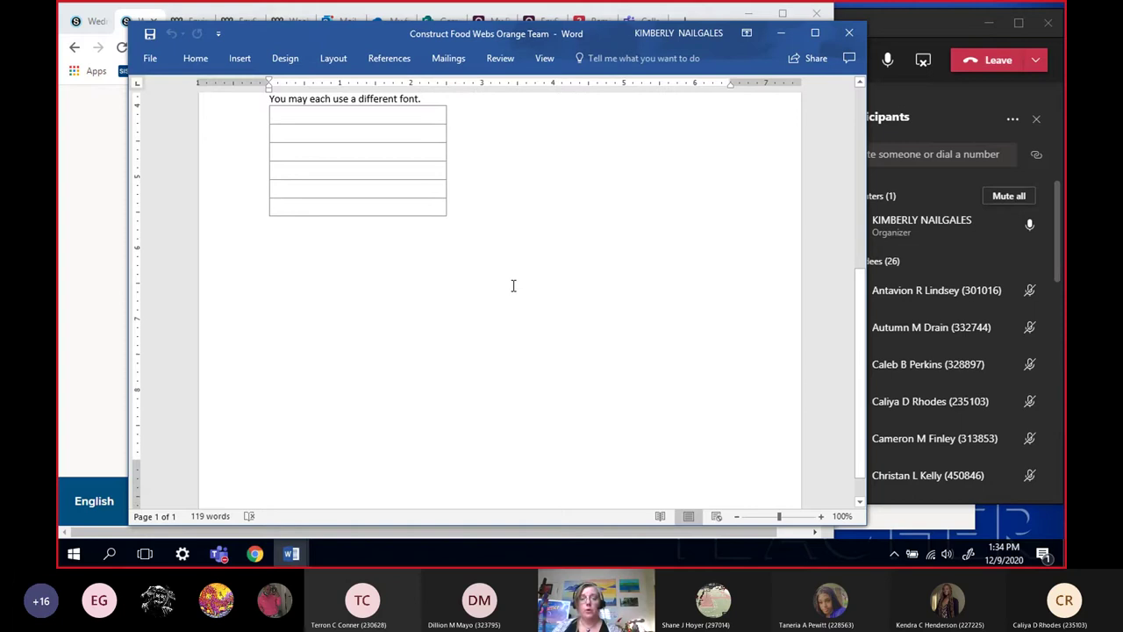
scroll(514, 286, down, 1)
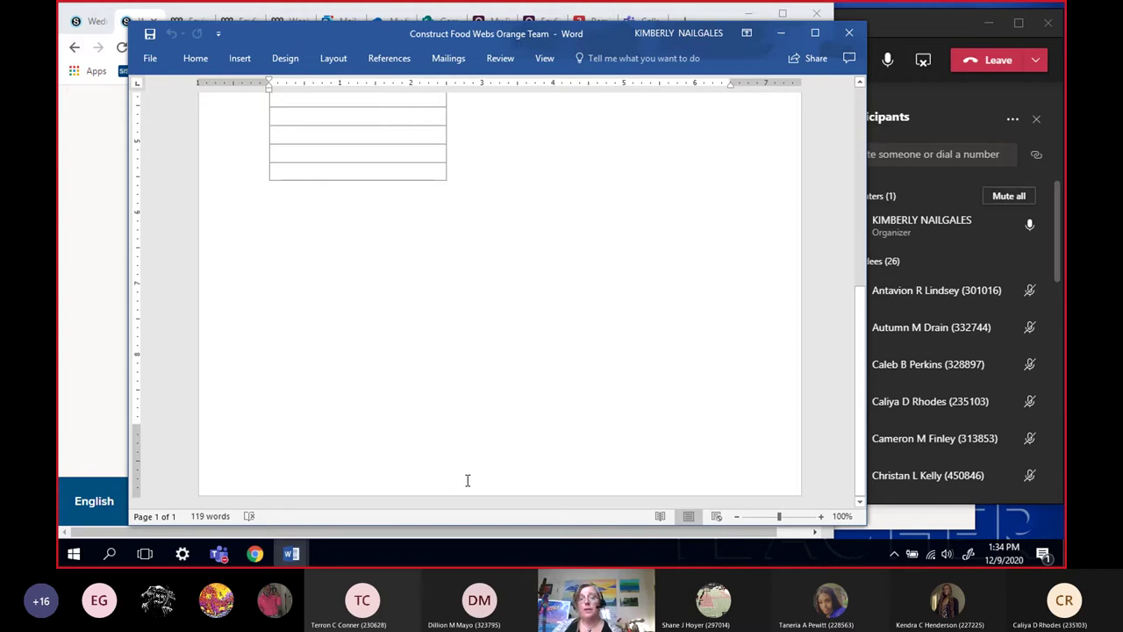
scroll(459, 243, up, 3)
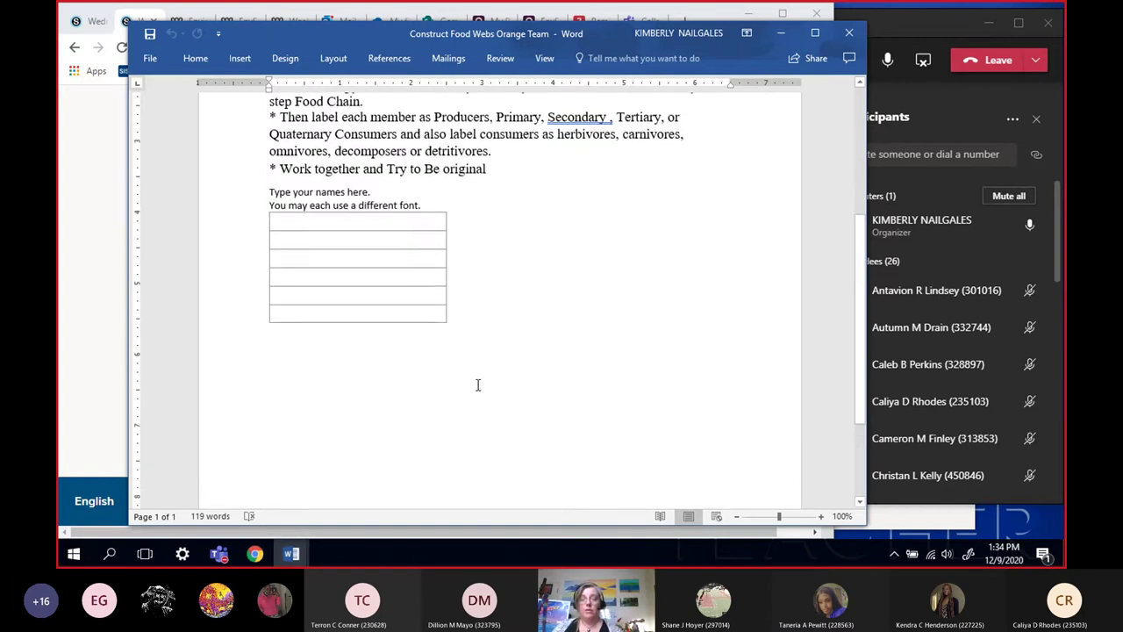
scroll(479, 385, down, 3)
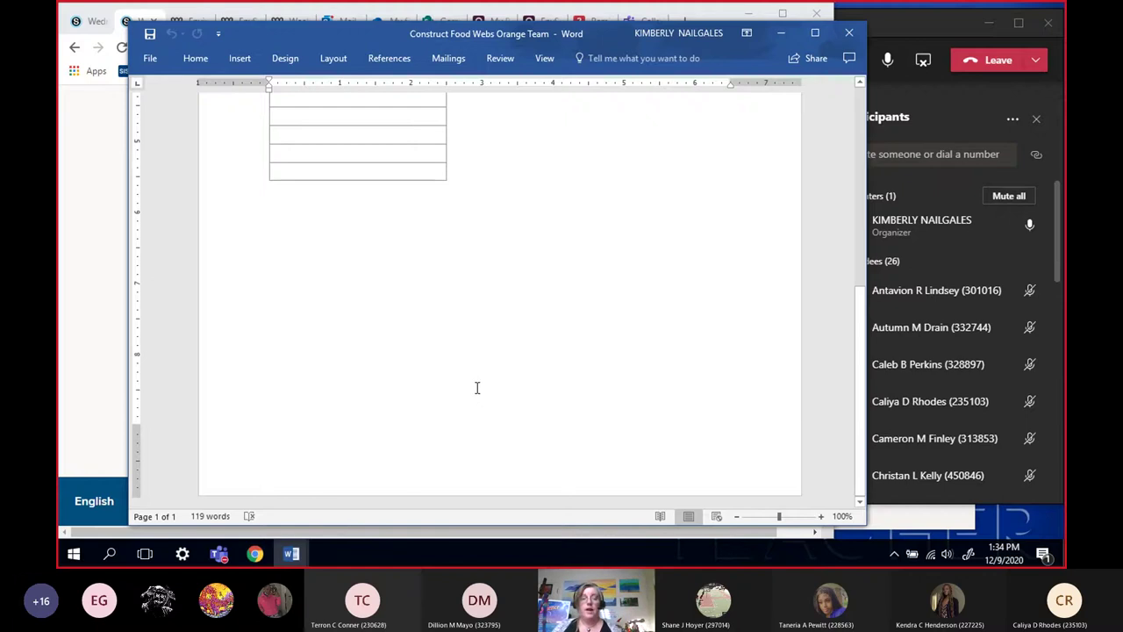
mouse_move(293, 561)
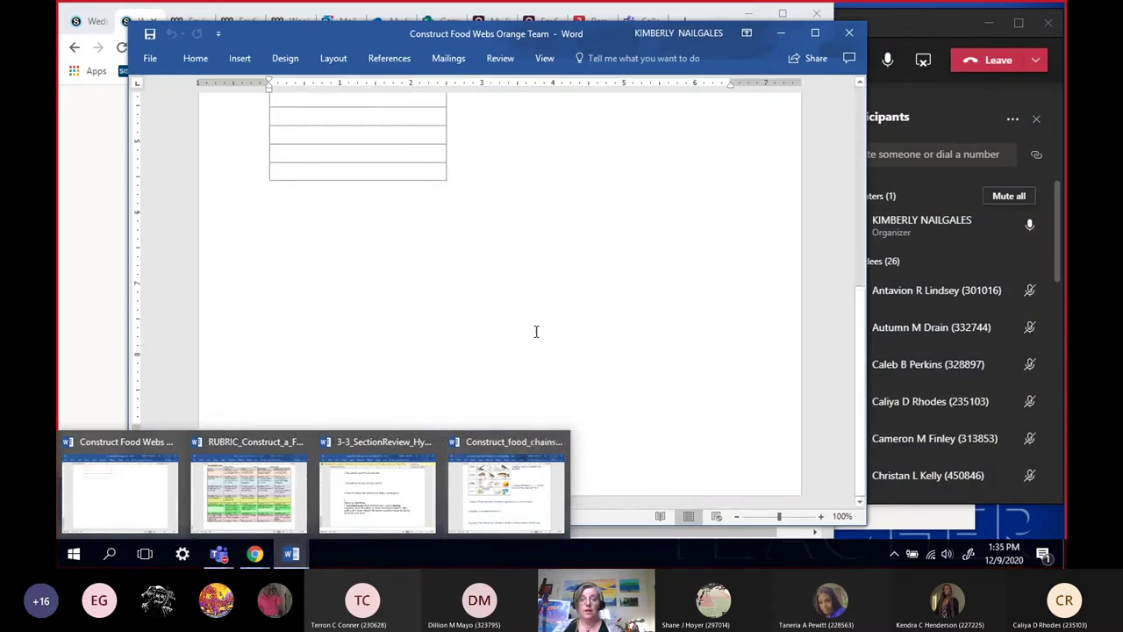
- Look through Construct_food_chains_MAIN_WORKSHEET's SCIENCE TALK, then return to the Orange Team worksheet
scroll(535, 329, up, 3)
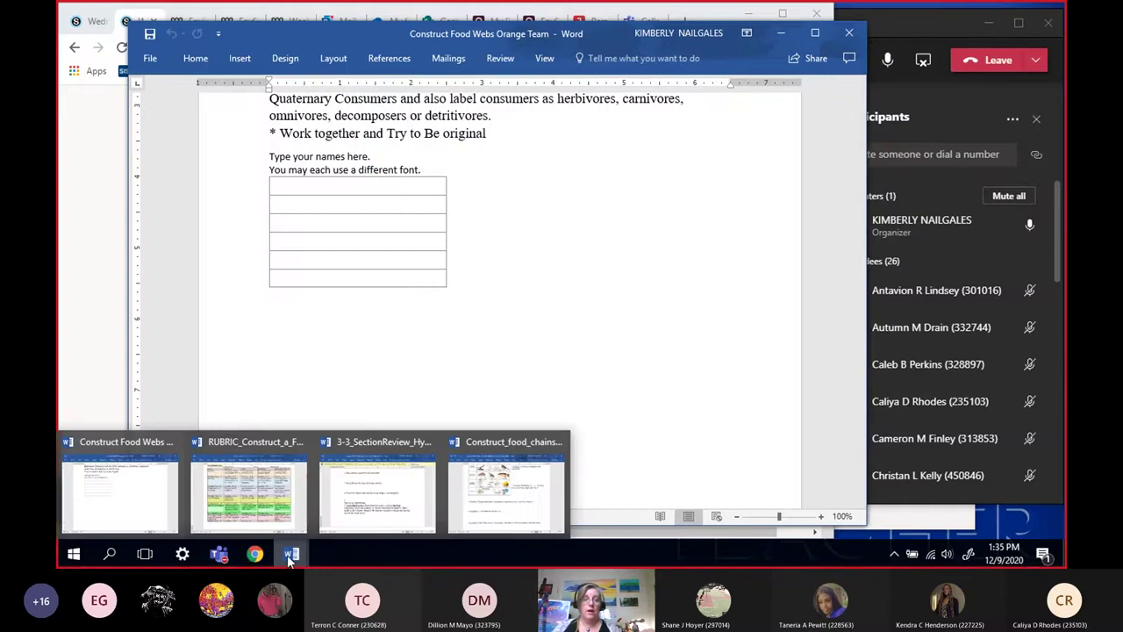
click(517, 487)
scroll(543, 463, up, 3)
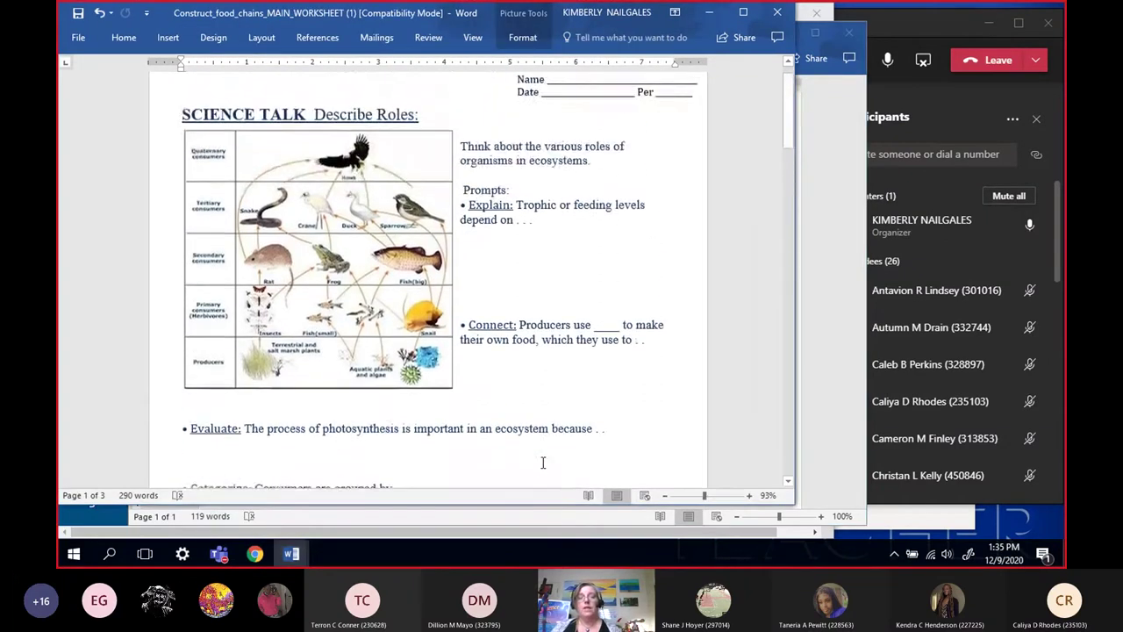
scroll(543, 462, down, 1)
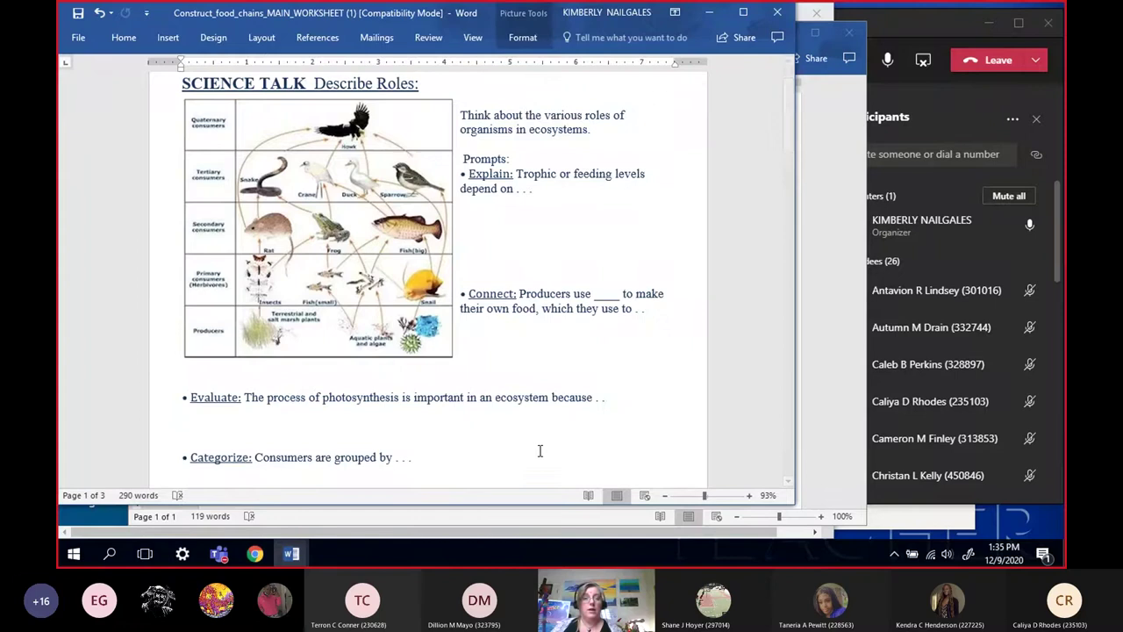
scroll(489, 278, down, 3)
scroll(488, 278, down, 1)
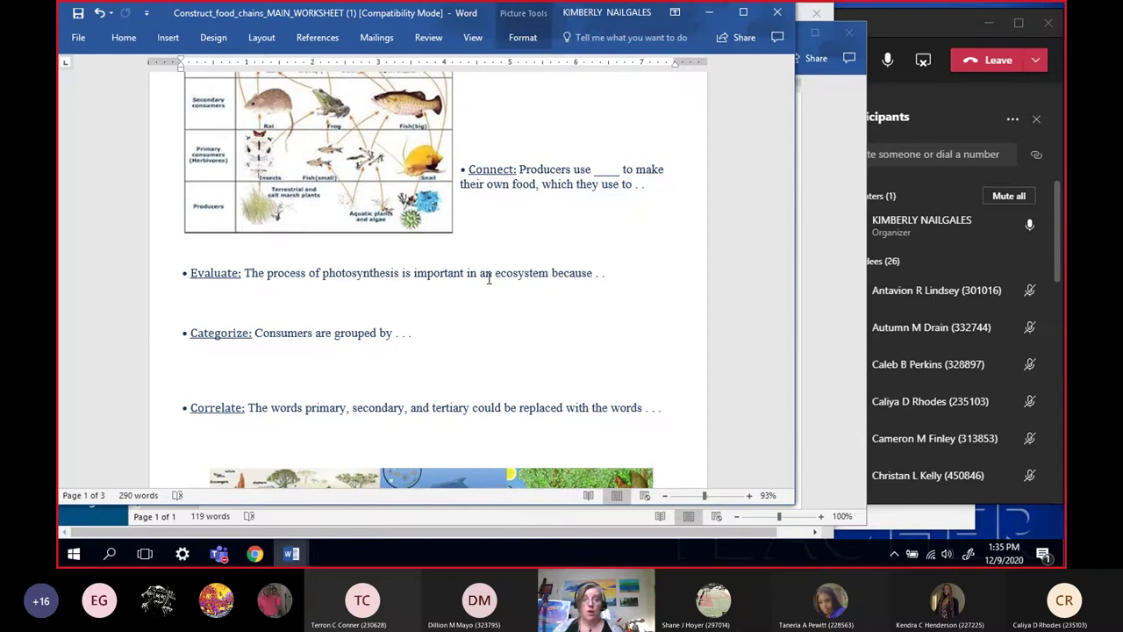
click(844, 274)
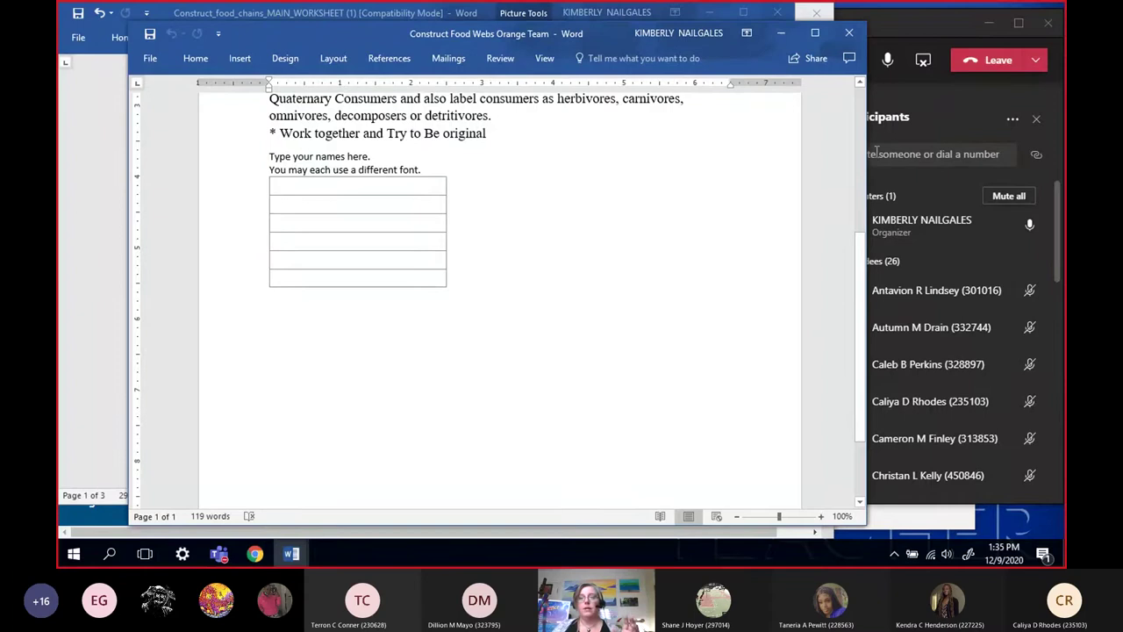
- Show the Teams meeting chat, then bring the main food-chain worksheet back in front
click(874, 101)
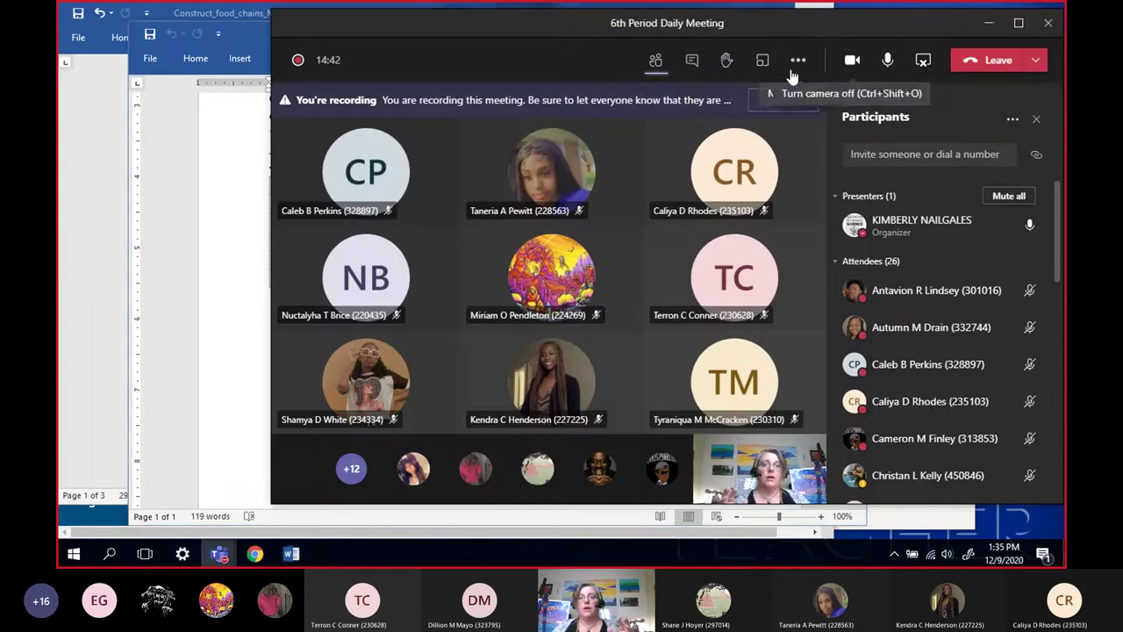
click(691, 60)
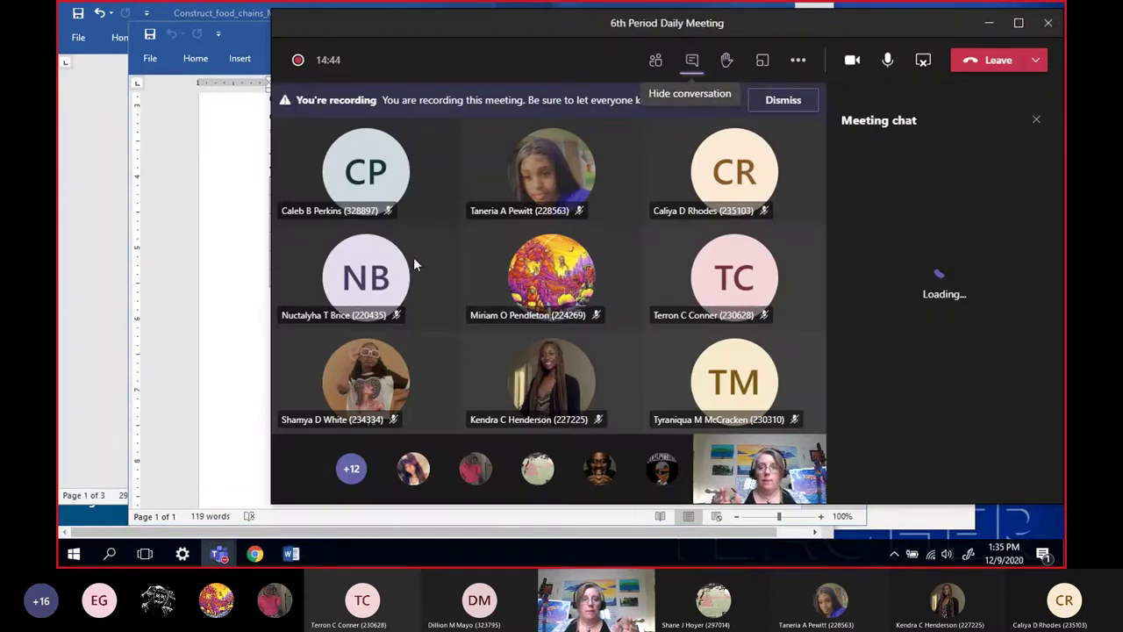
click(220, 260)
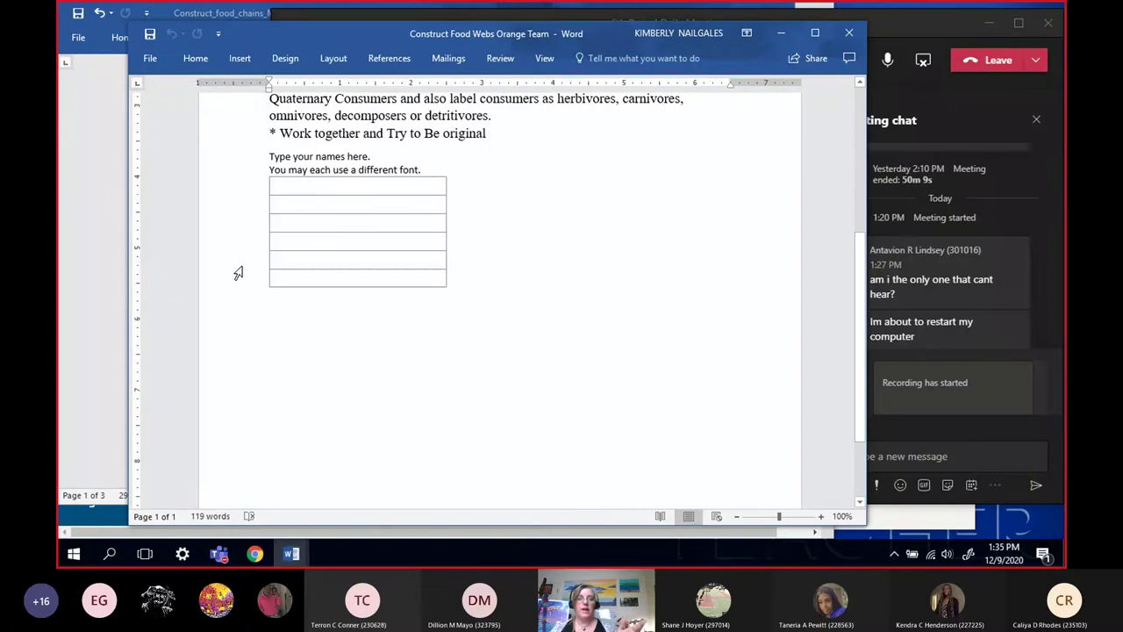
click(88, 278)
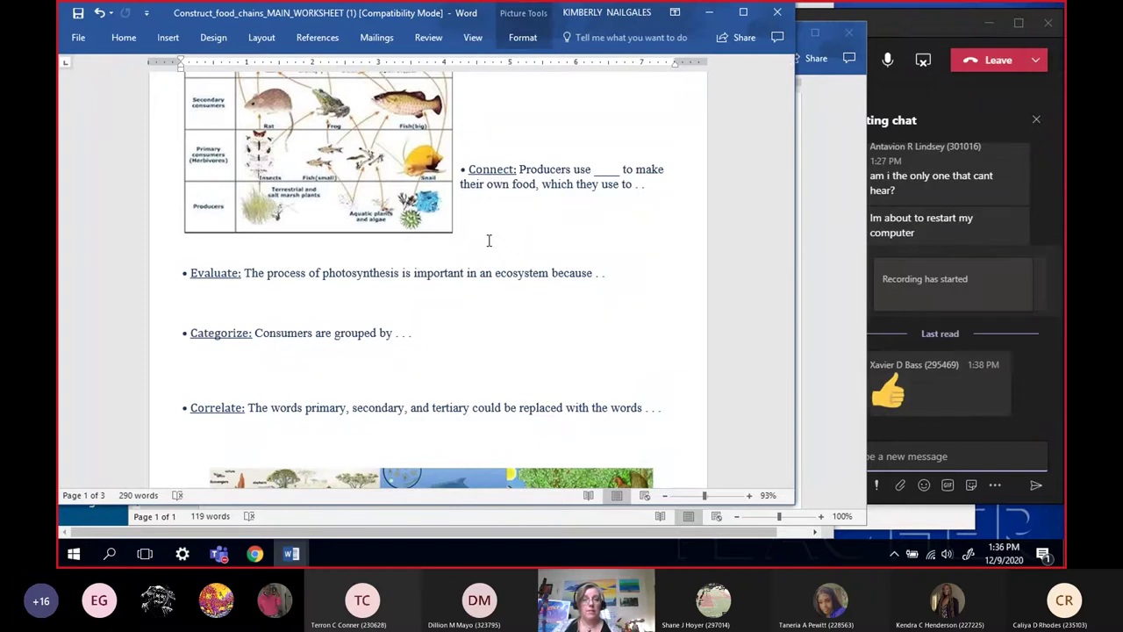
click(826, 221)
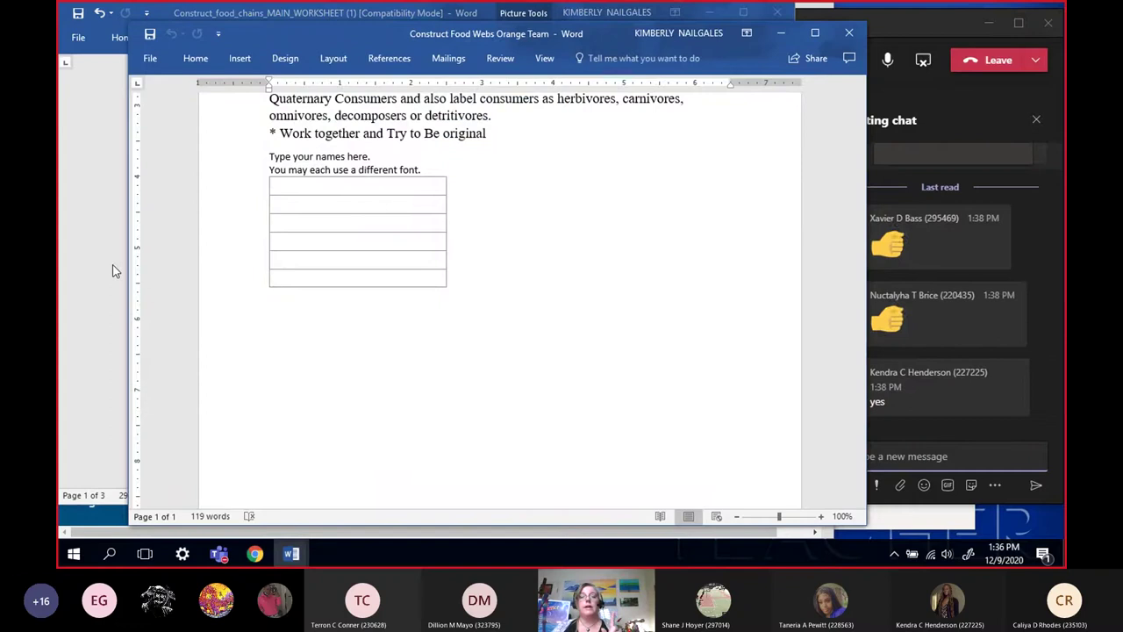
click(77, 270)
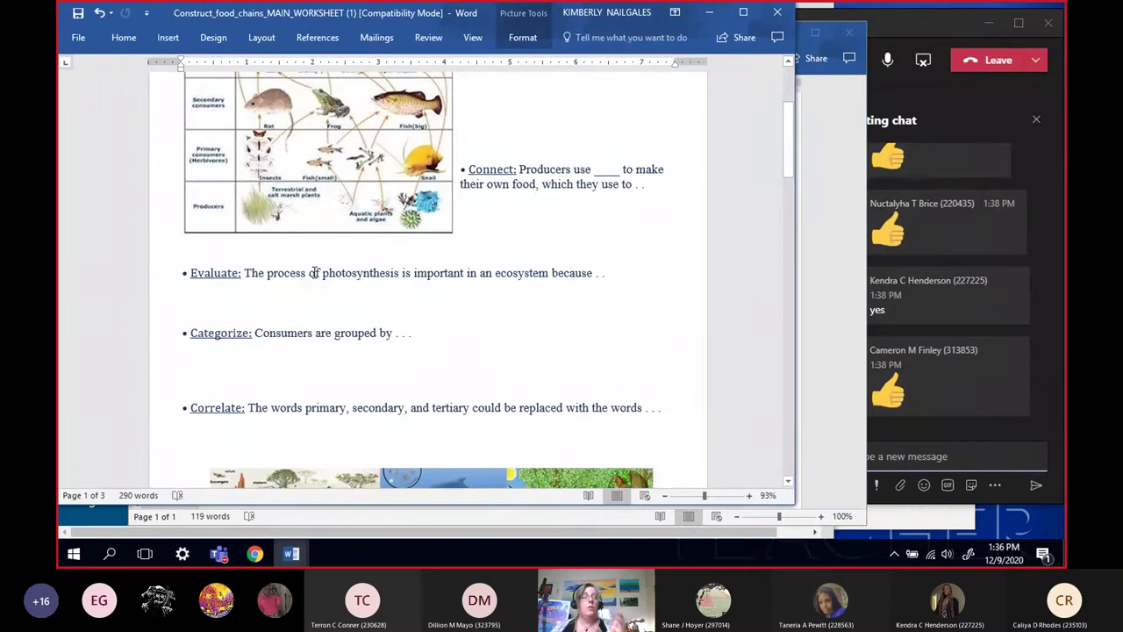
scroll(314, 272, down, 1)
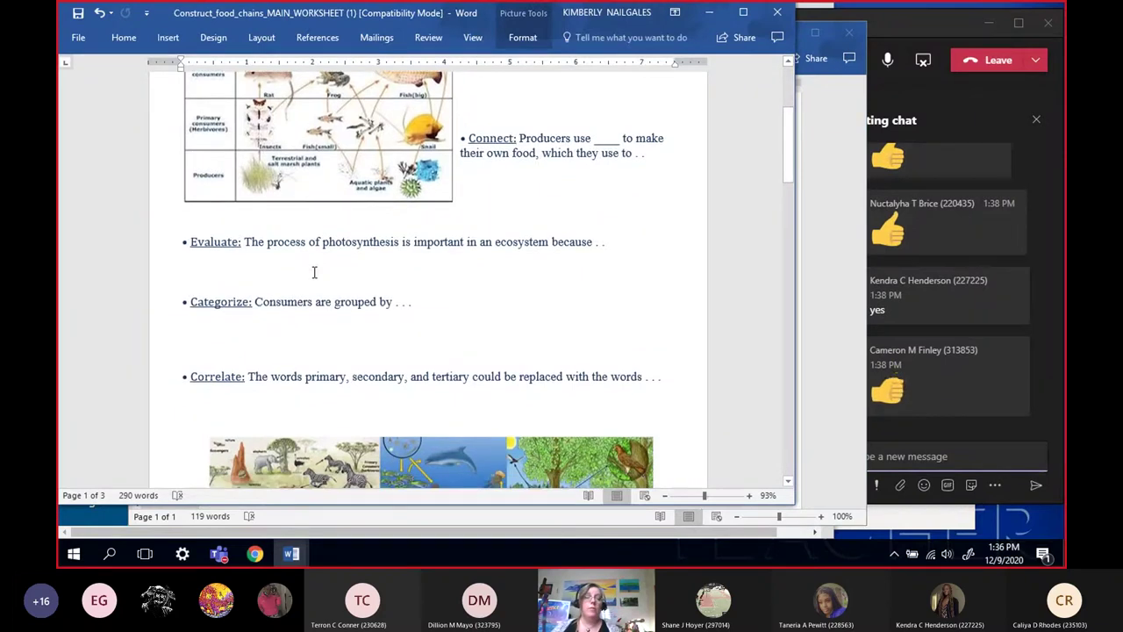
scroll(314, 272, up, 1)
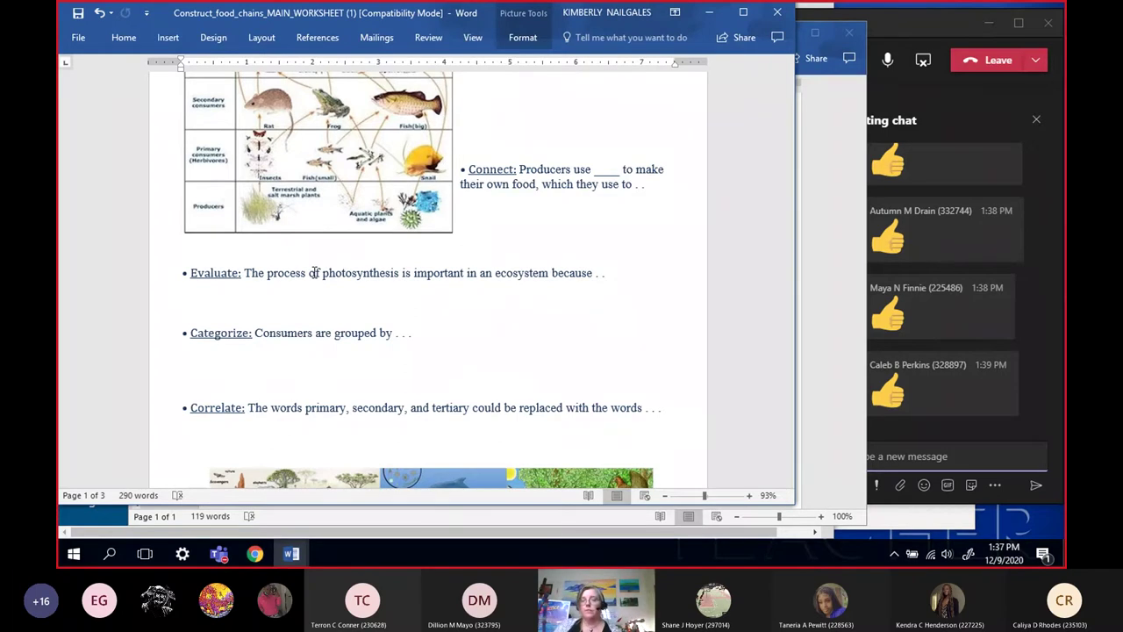
- Admit the waiting student from the Teams lobby and return to the Word worksheet
click(908, 22)
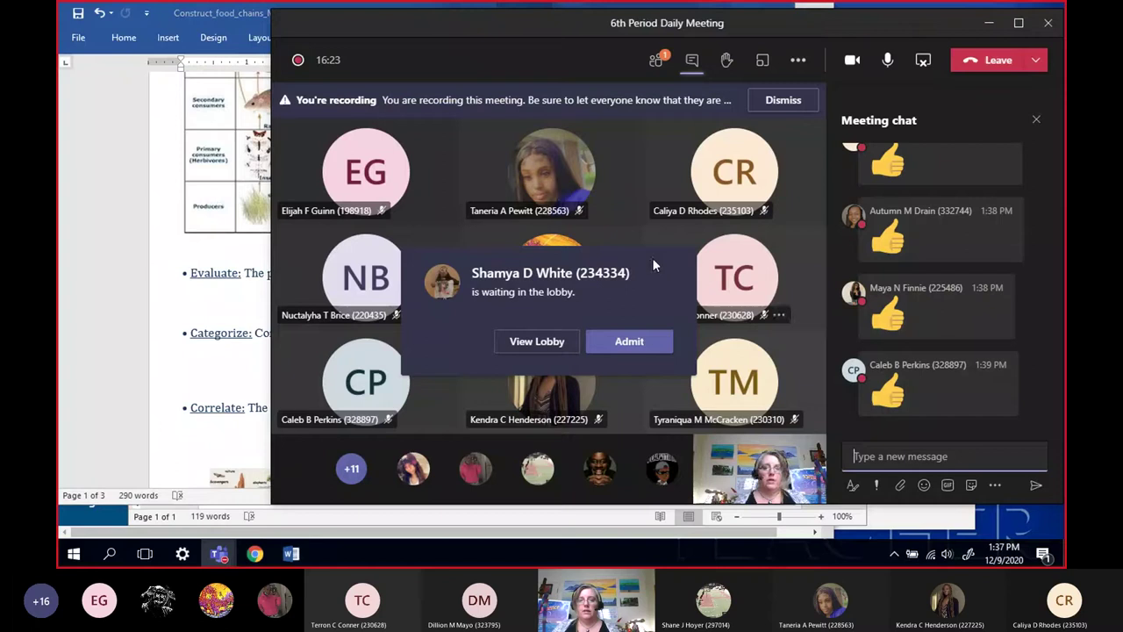
click(537, 341)
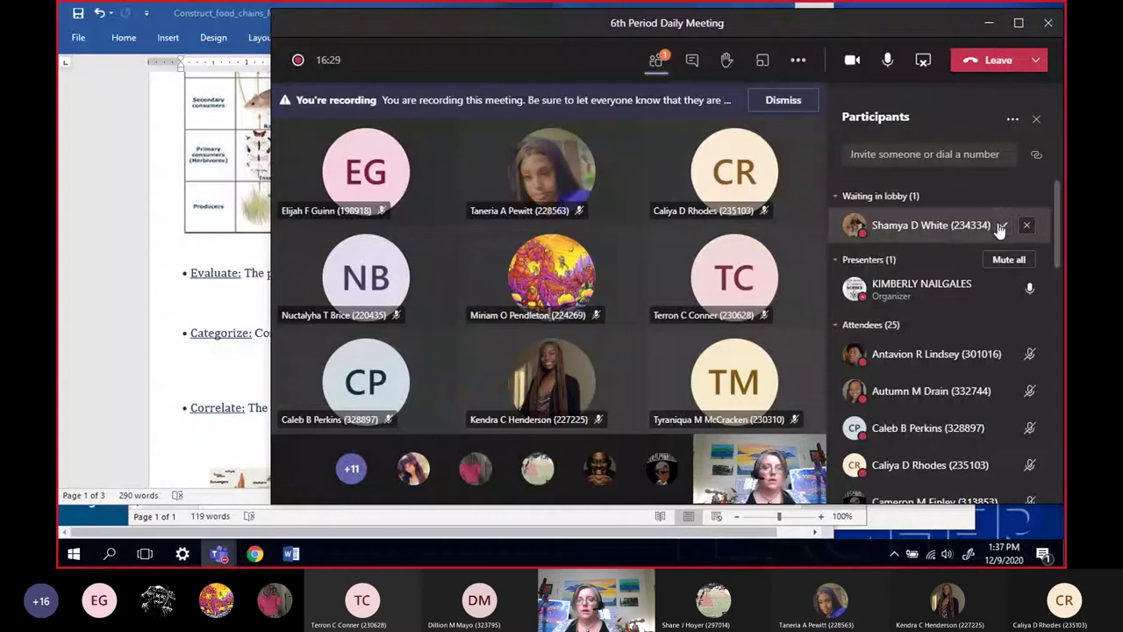
click(1000, 227)
click(217, 317)
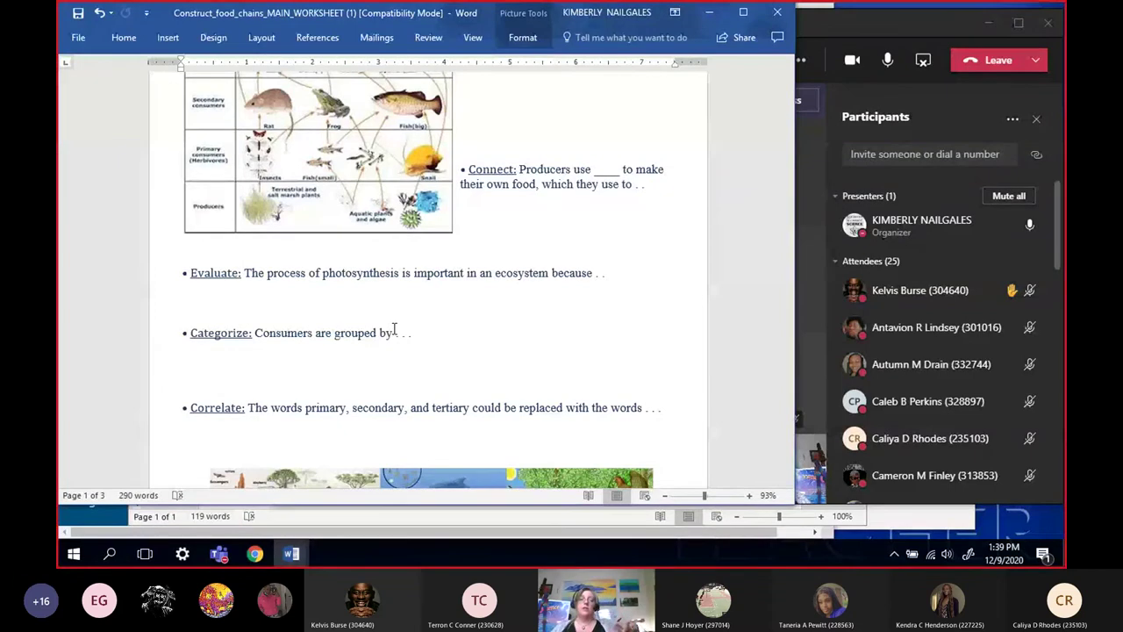
- Scroll to page 2's Open Ocean example chain, from algae through orca
scroll(394, 330, down, 1)
scroll(394, 328, up, 2)
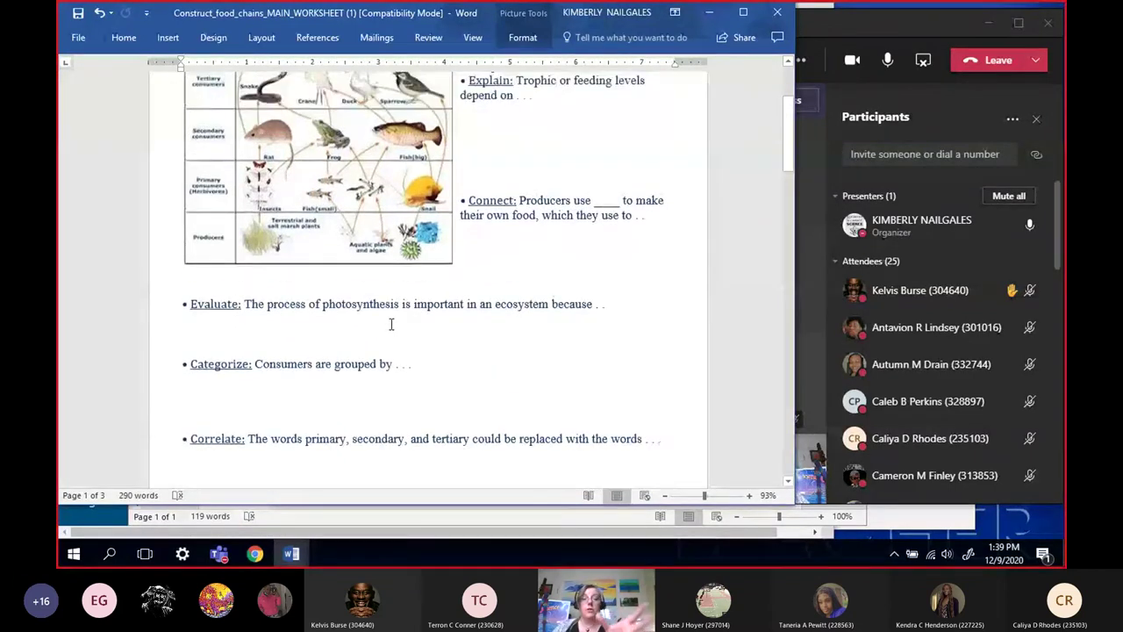
scroll(392, 324, up, 2)
scroll(392, 324, down, 2)
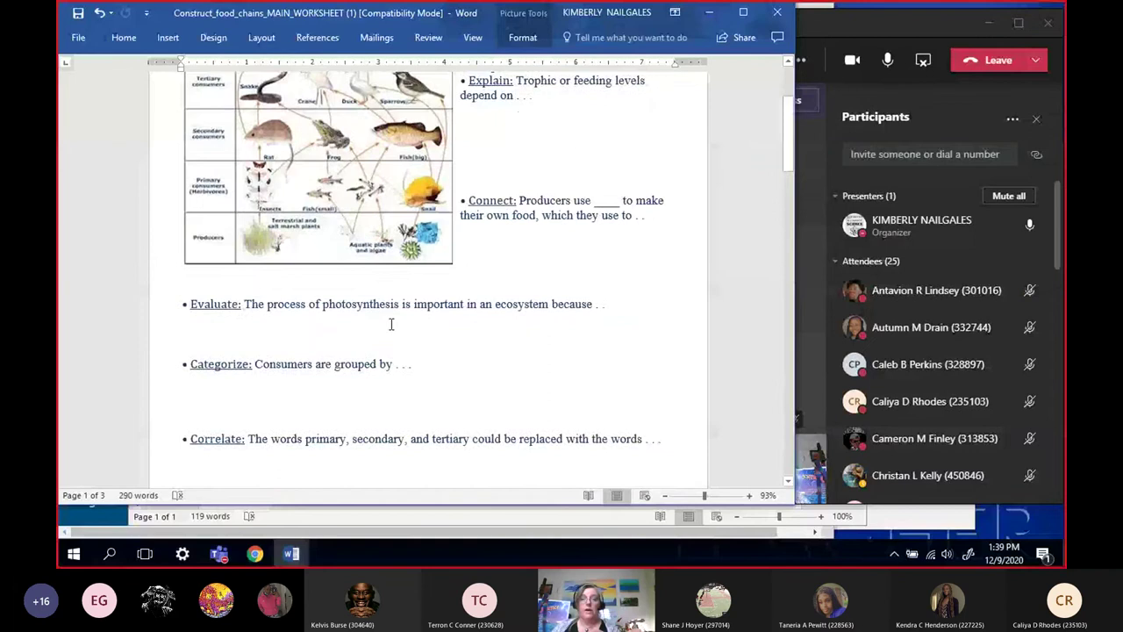
scroll(391, 323, down, 8)
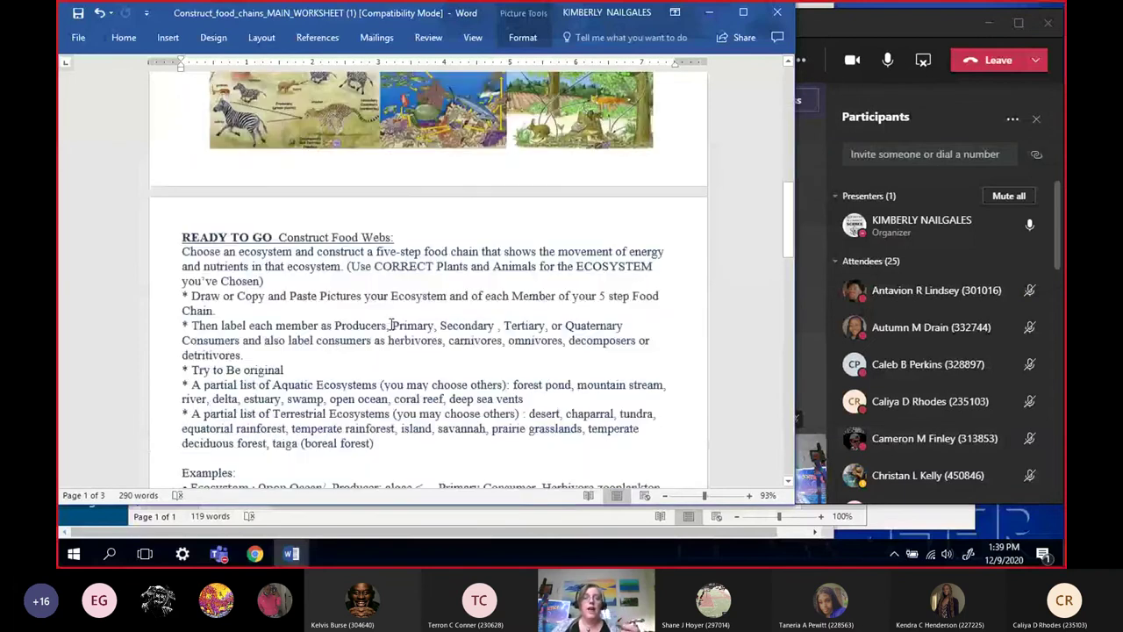
scroll(392, 325, down, 6)
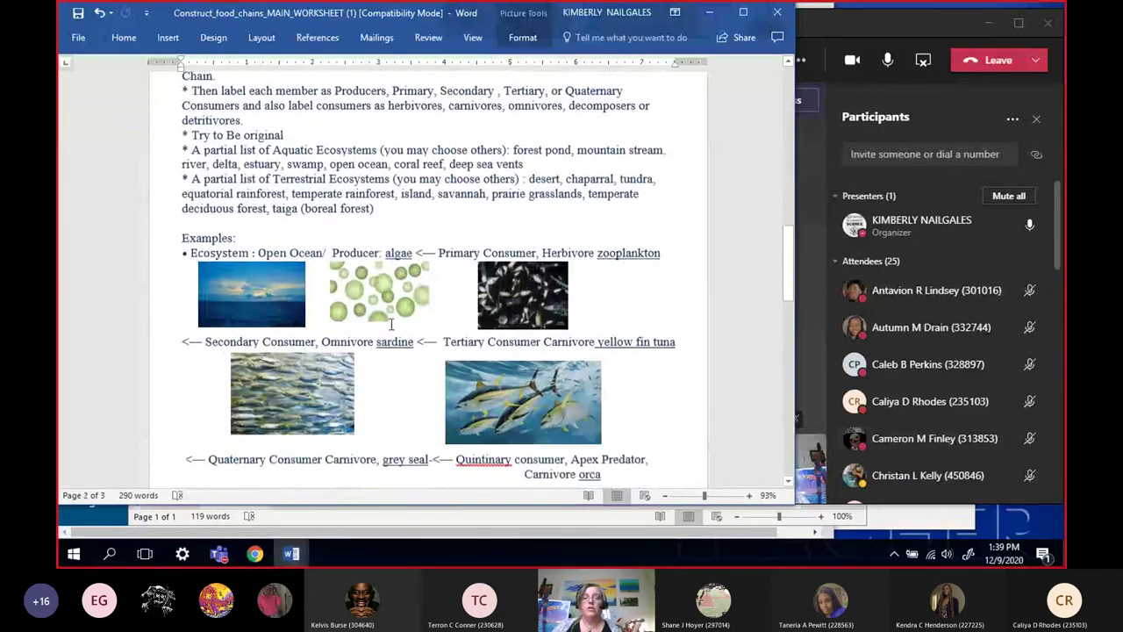
scroll(391, 324, down, 3)
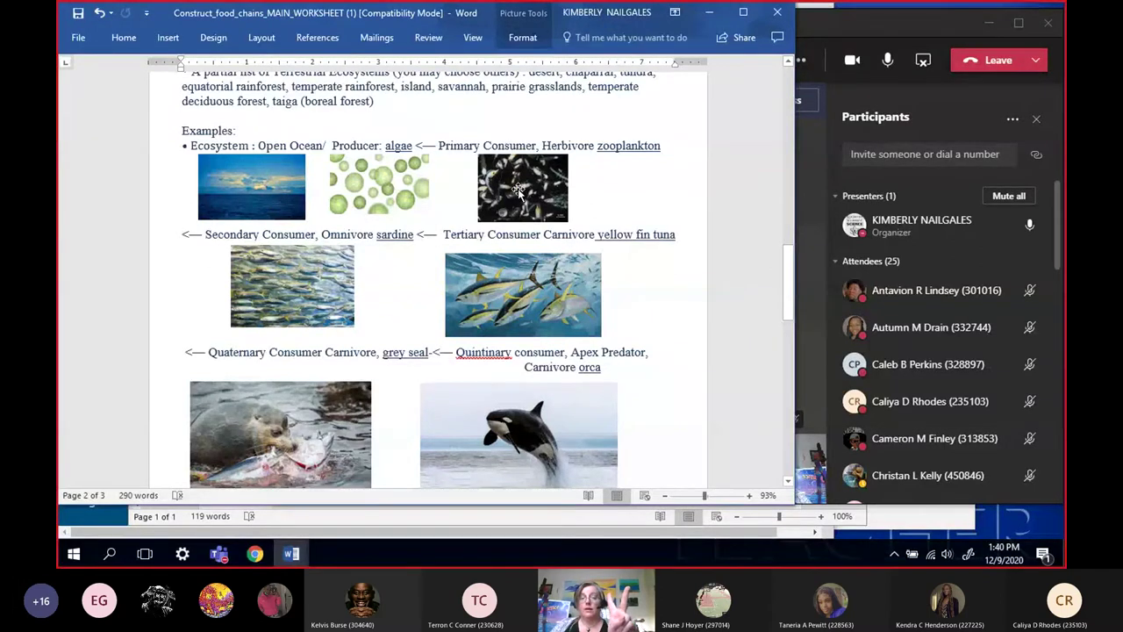
- Admit another lobby student in Teams, bringing attendees to 26, then return to Word after orca
click(289, 285)
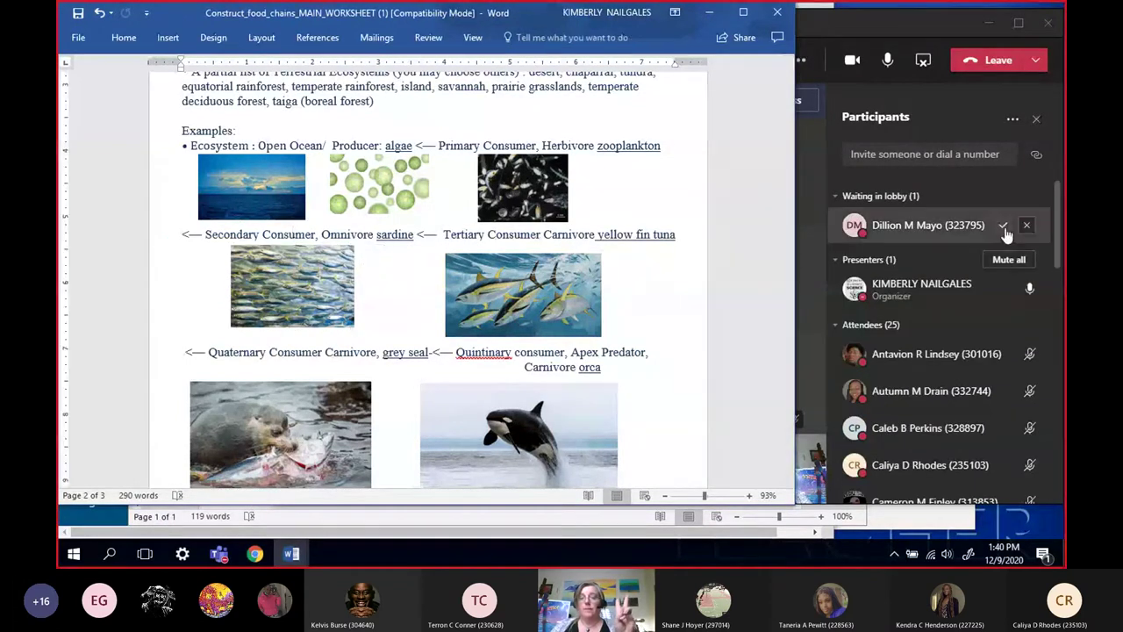
click(994, 232)
click(1003, 226)
key(alt+Tab)
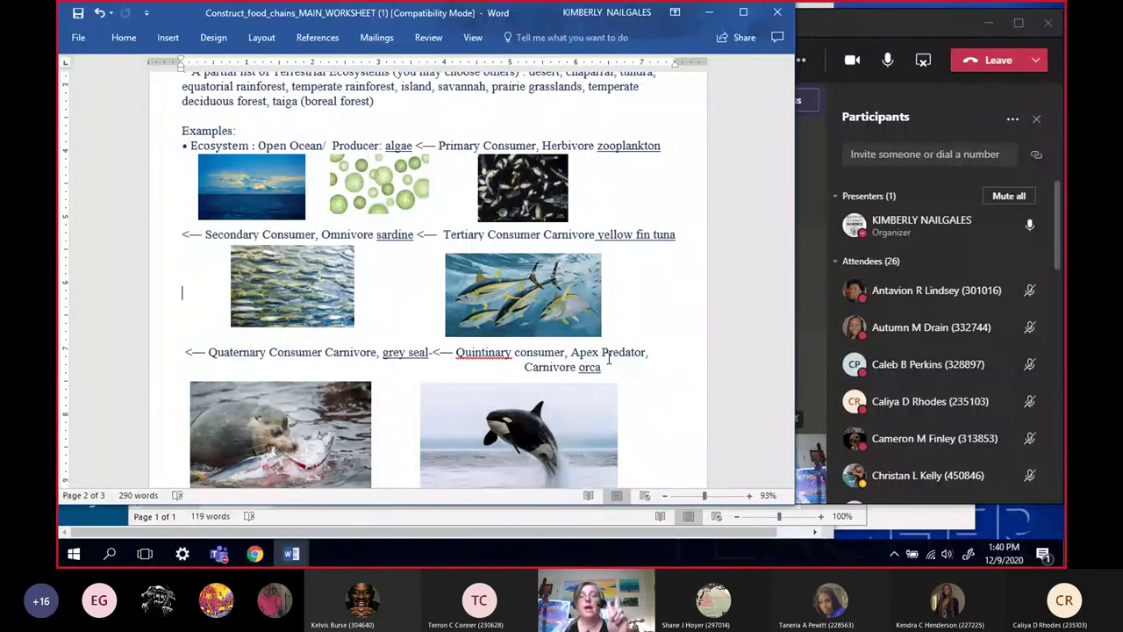
click(604, 367)
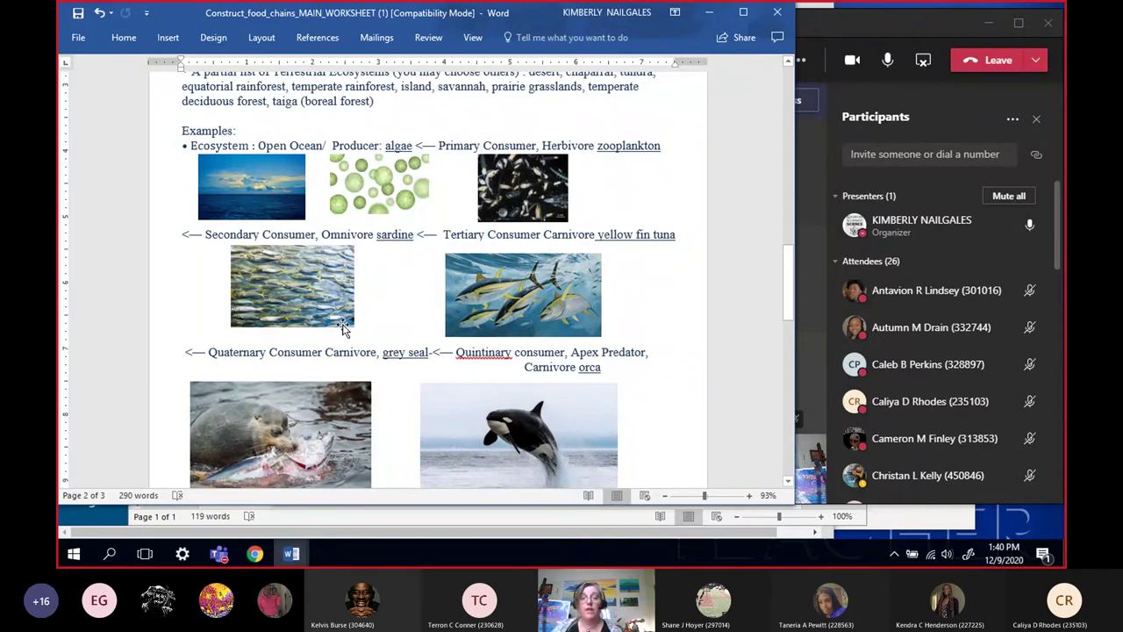
- Scroll to page 3's autumn forest artwork and select its background picture
scroll(430, 454, down, 10)
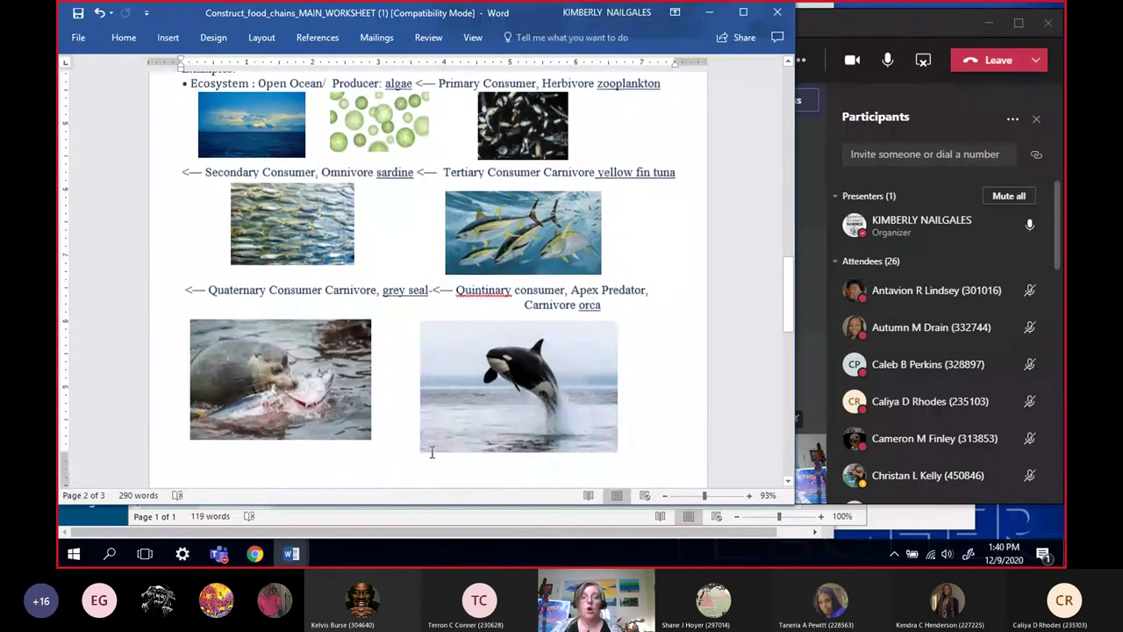
scroll(430, 454, down, 3)
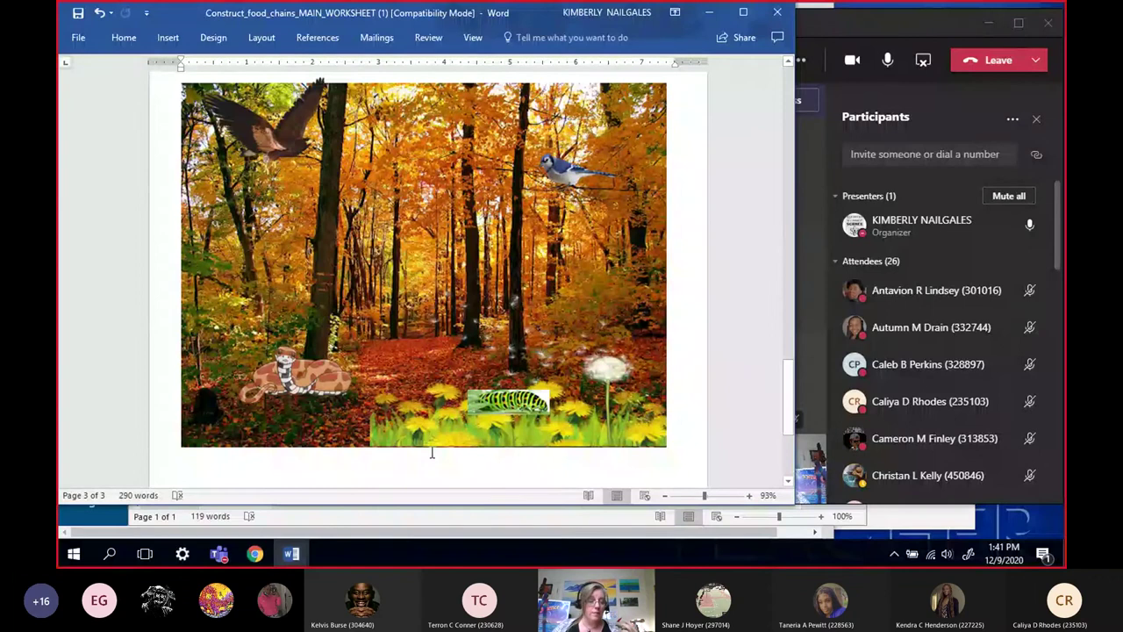
scroll(431, 454, up, 1)
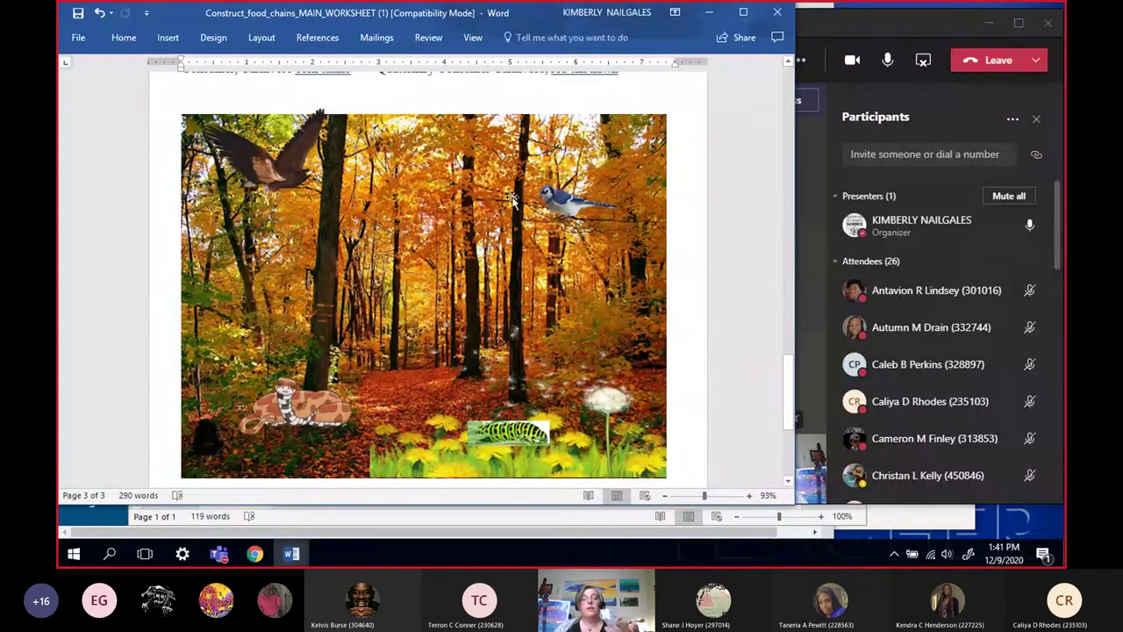
scroll(474, 233, up, 1)
scroll(447, 256, down, 1)
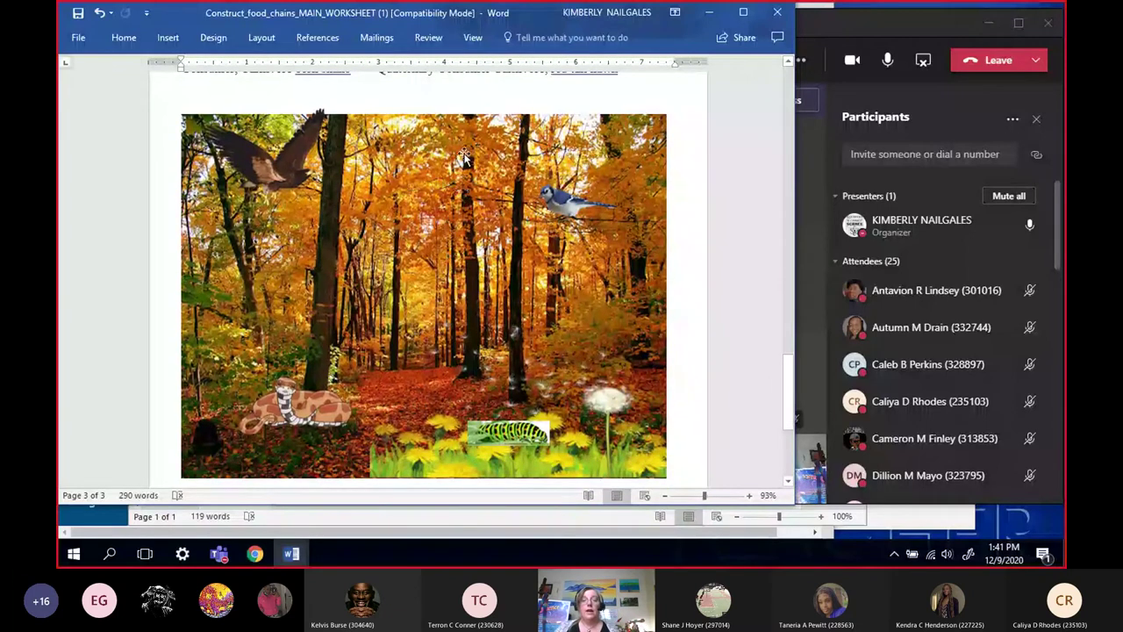
click(463, 156)
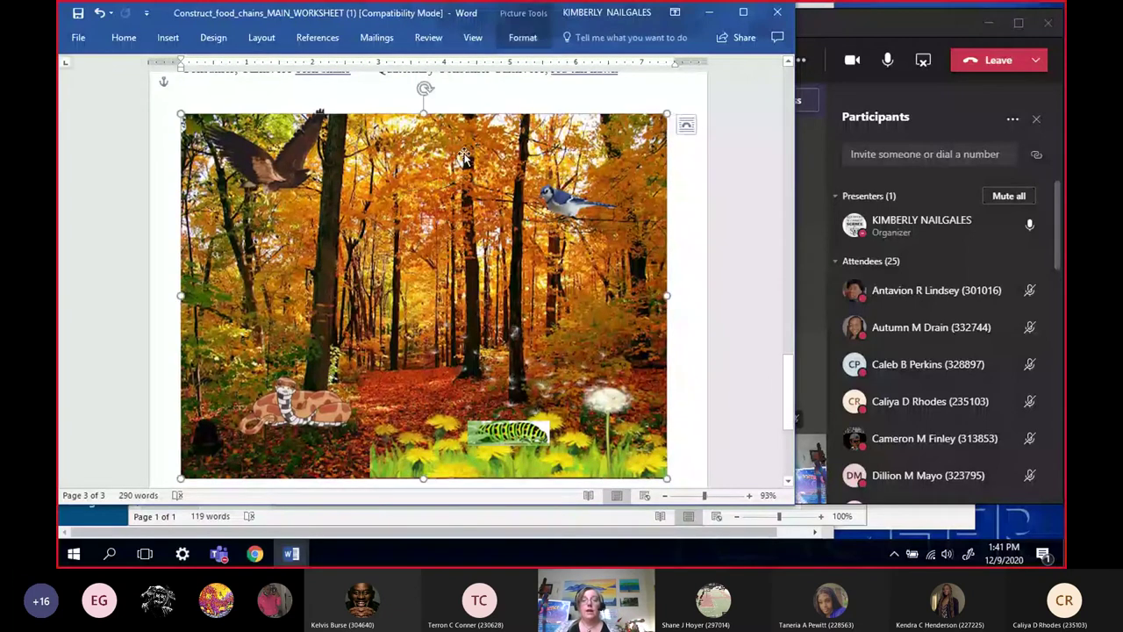
- Wrap the forest picture Behind Text after trying Tight, and select the blue jay
click(686, 128)
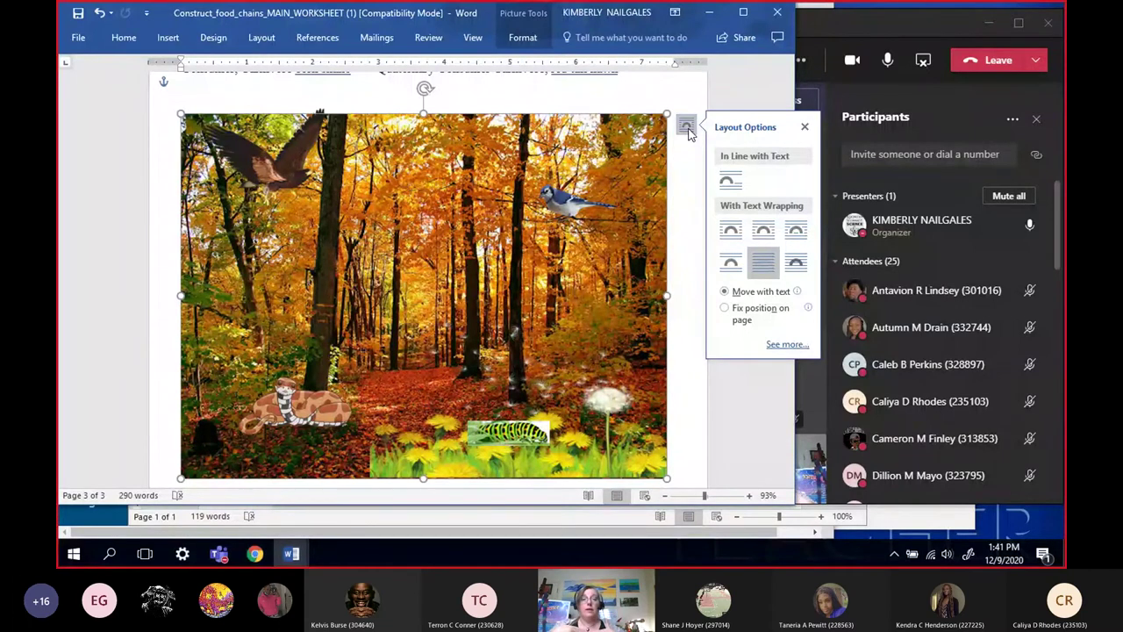
click(765, 242)
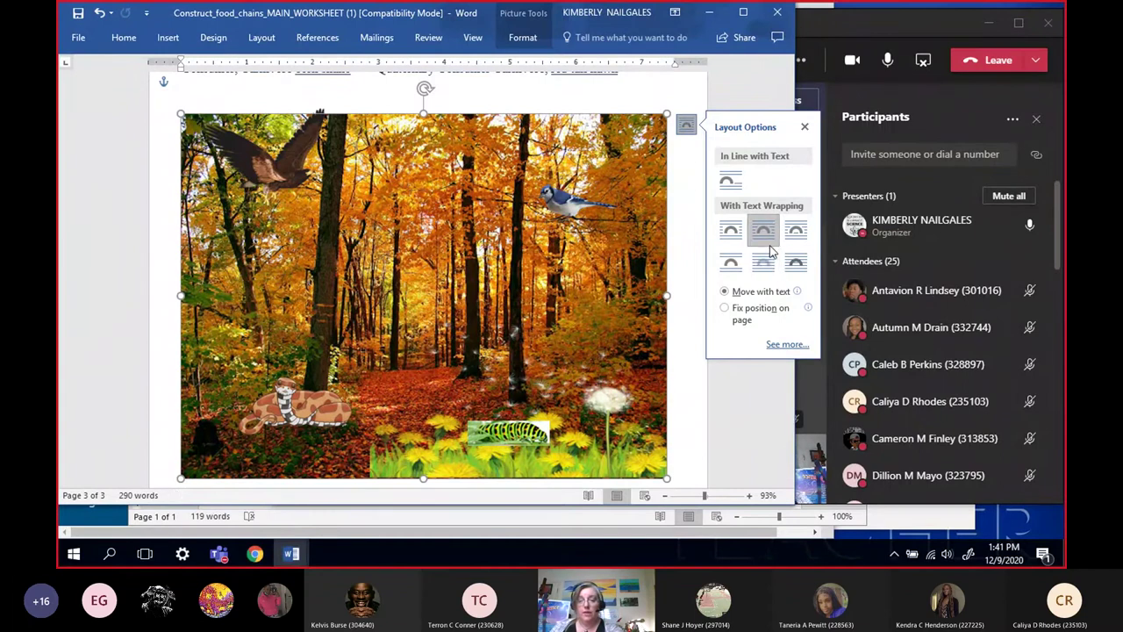
click(763, 262)
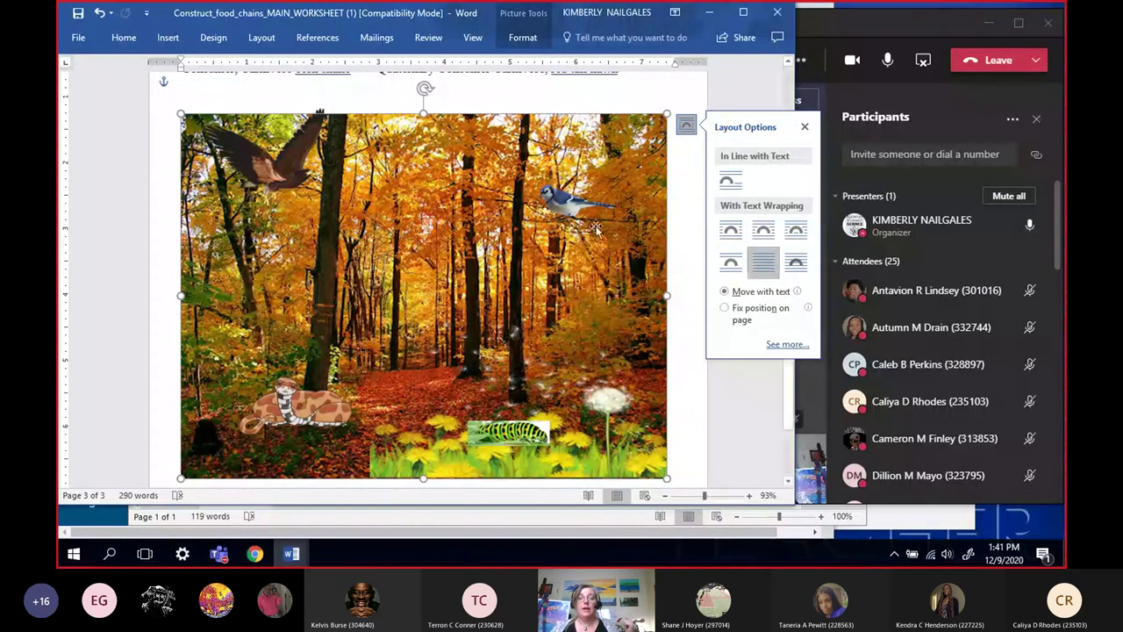
click(550, 233)
- Enlarge and reposition the blue jay, then shrink it back to a small bird among the upper trees
drag(551, 235, 584, 368)
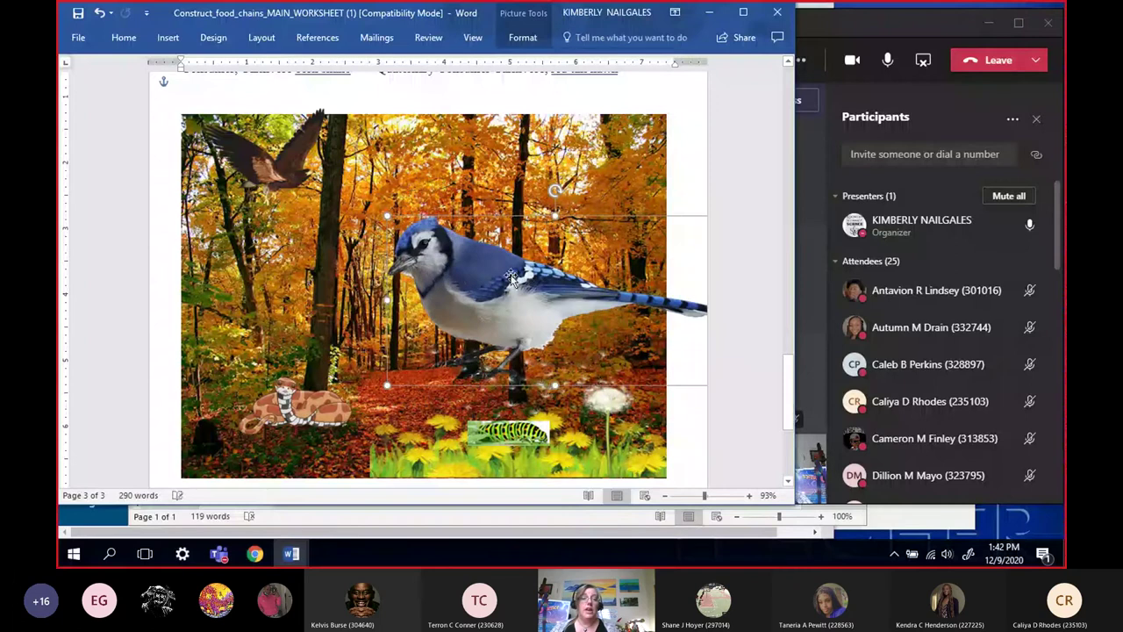
drag(514, 277, 443, 252)
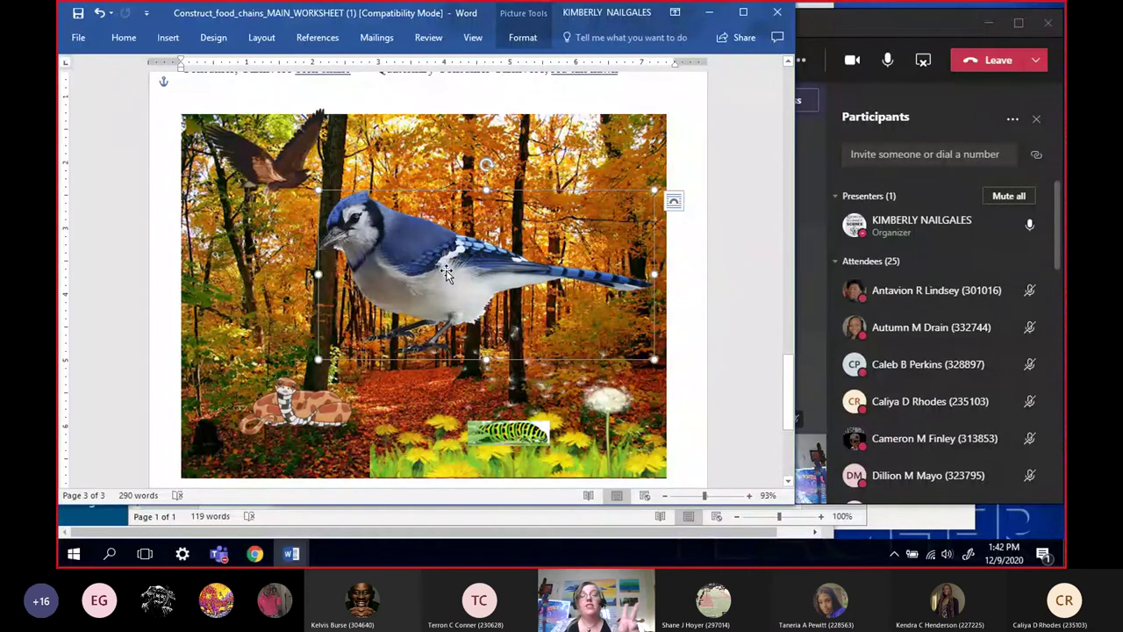
drag(446, 273, 443, 268)
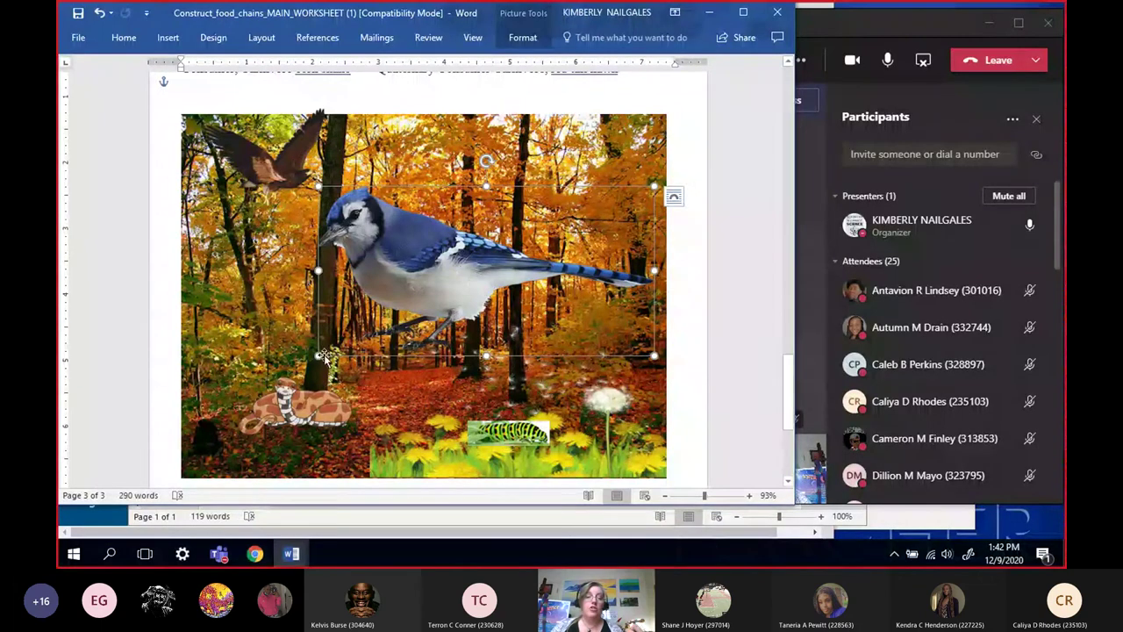
drag(317, 356, 569, 206)
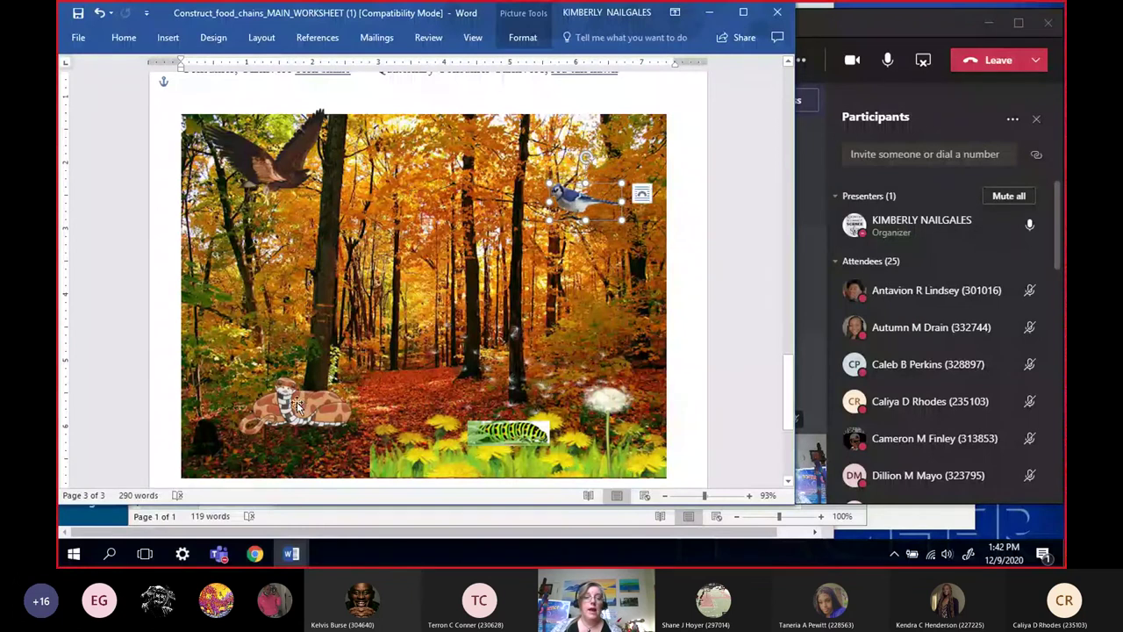
- Nudge the snake and eagle into position, then move the caterpillar up into mid-forest
mouse_move(307, 400)
mouse_down()
mouse_move(346, 386)
mouse_move(323, 389)
mouse_up()
drag(279, 171, 290, 123)
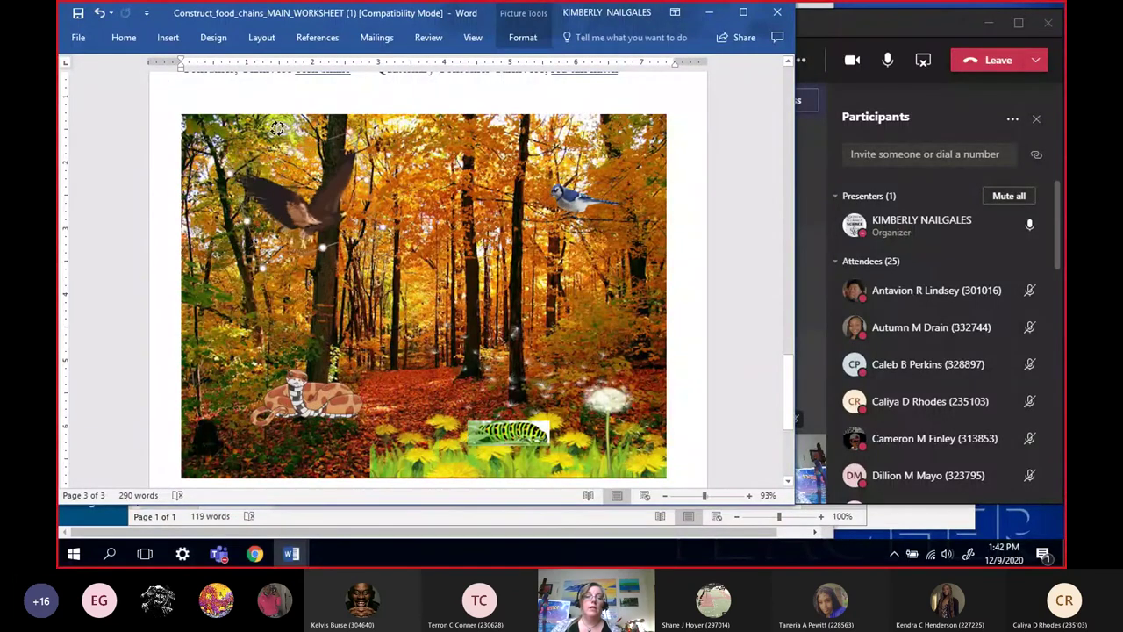
drag(294, 185, 268, 157)
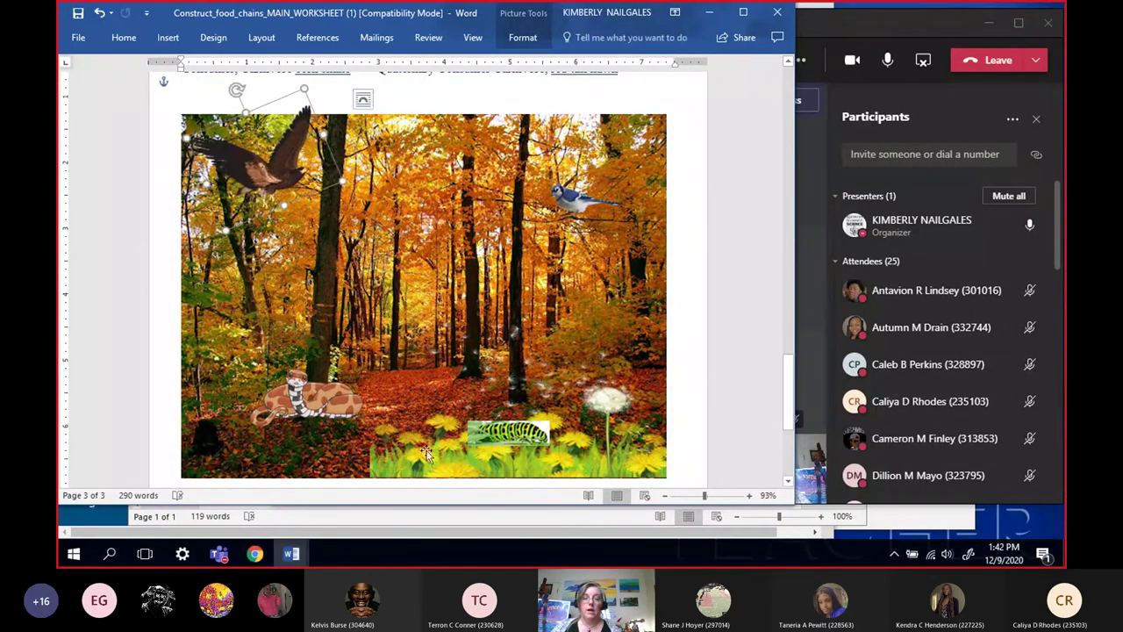
click(527, 436)
drag(527, 436, 707, 352)
- Shrink the caterpillar among the dandelions and lift the grass picture slightly
drag(554, 324, 444, 297)
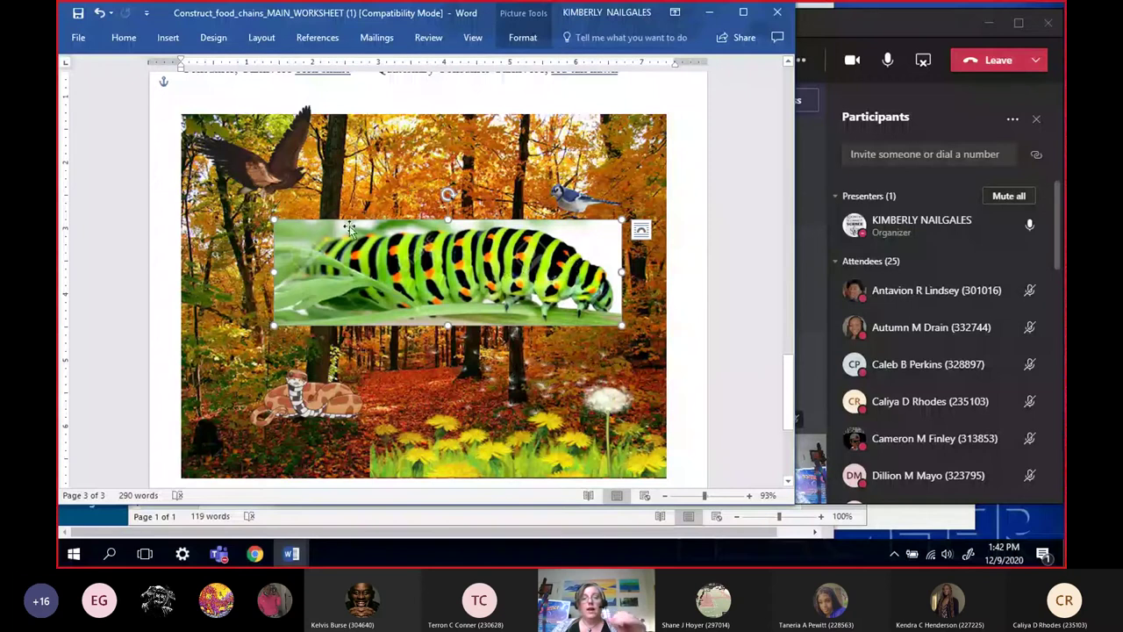
drag(271, 218, 482, 439)
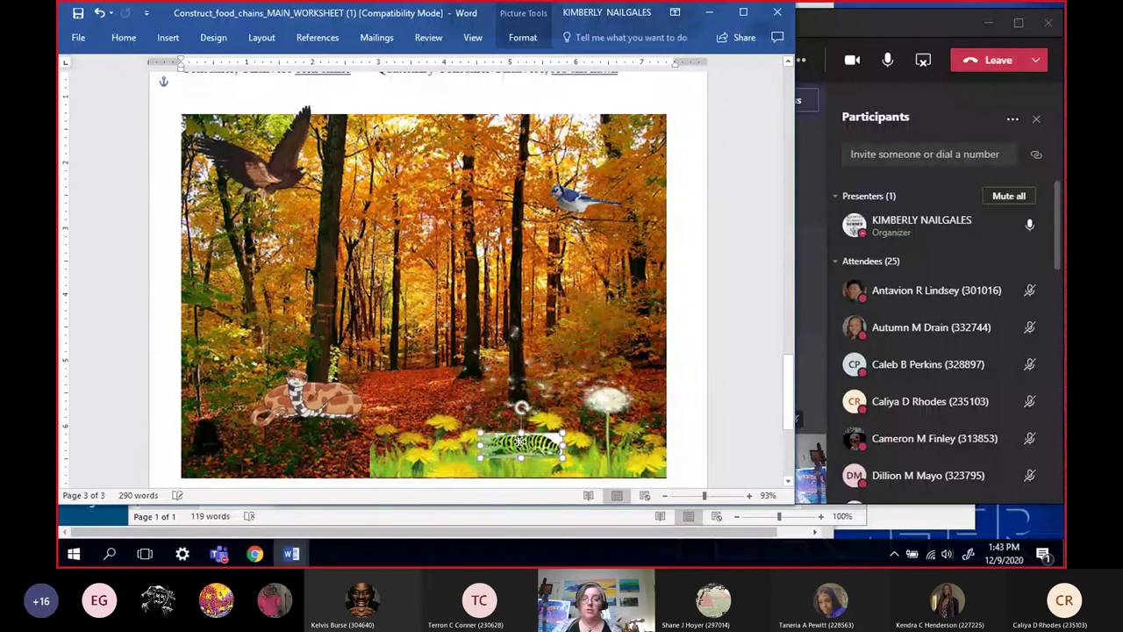
click(601, 450)
mouse_move(602, 450)
mouse_down()
mouse_move(602, 411)
mouse_move(614, 456)
mouse_move(474, 404)
mouse_move(448, 158)
mouse_move(527, 263)
mouse_move(439, 316)
mouse_move(500, 369)
mouse_move(475, 449)
mouse_move(375, 361)
mouse_move(446, 180)
mouse_move(514, 190)
mouse_move(473, 399)
mouse_move(604, 430)
mouse_up()
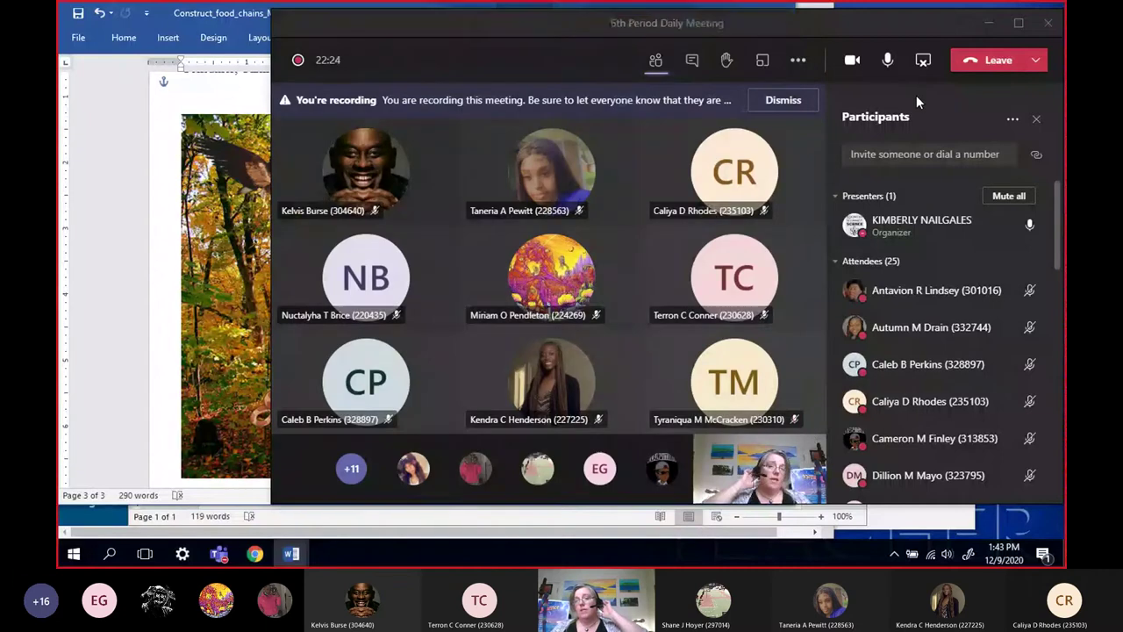
- Bring the Teams class meeting forward, open the chat, raise a hand, and show participants
click(916, 93)
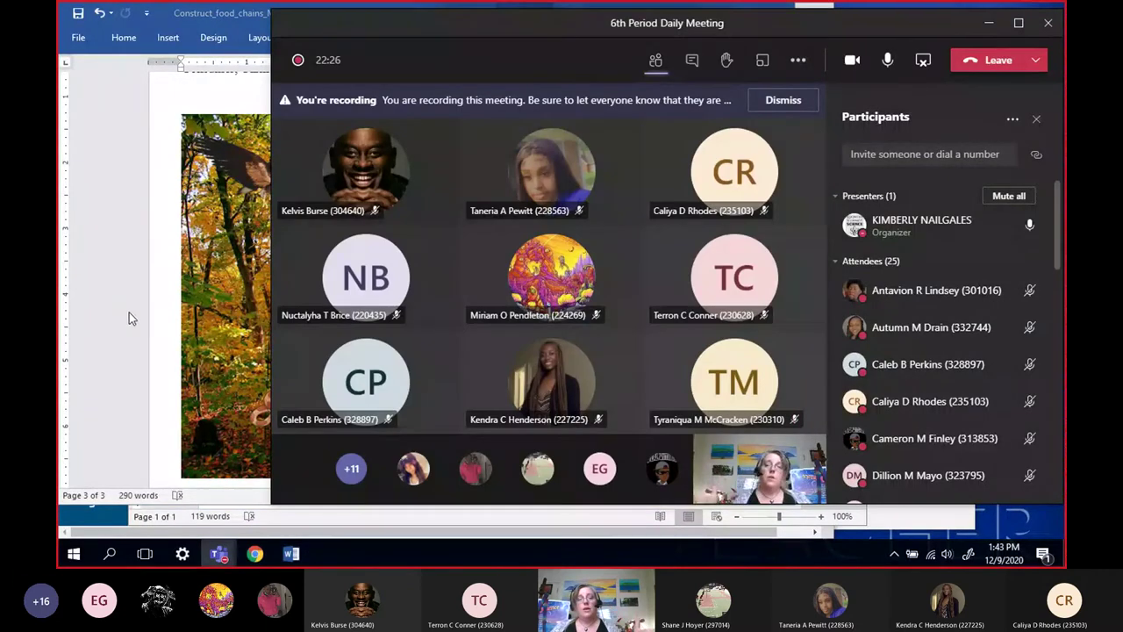
click(693, 63)
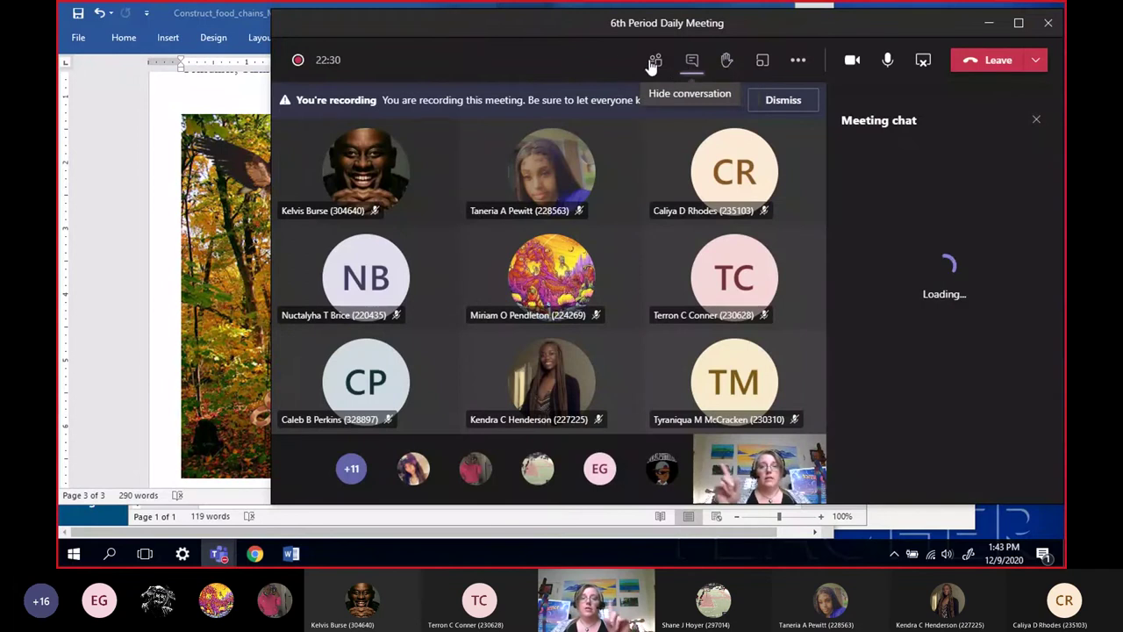
click(727, 61)
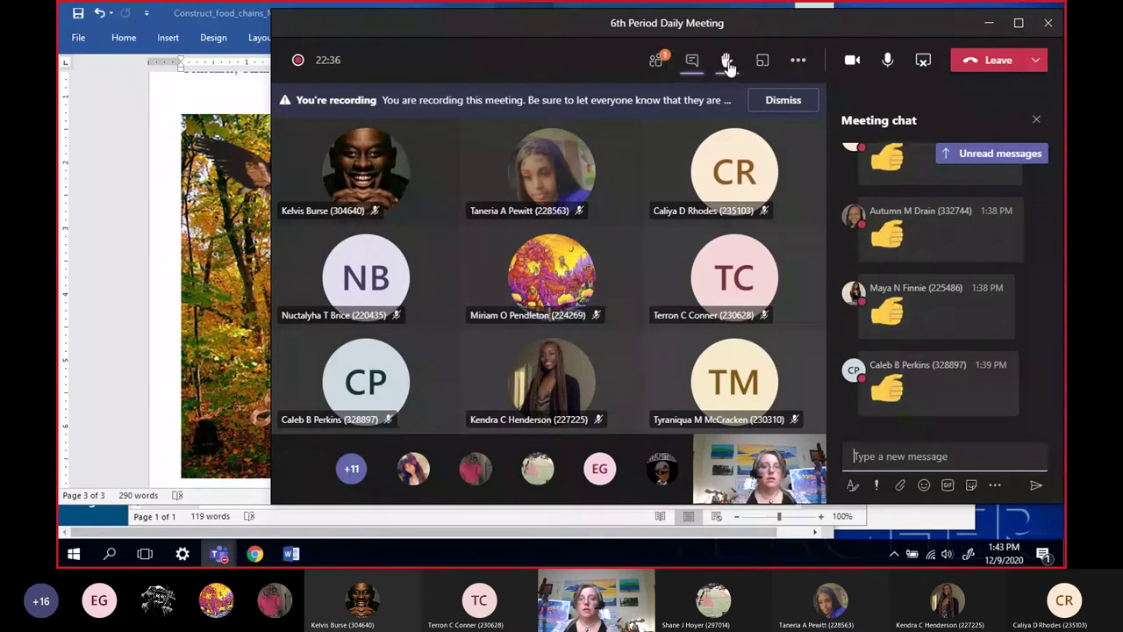
click(654, 63)
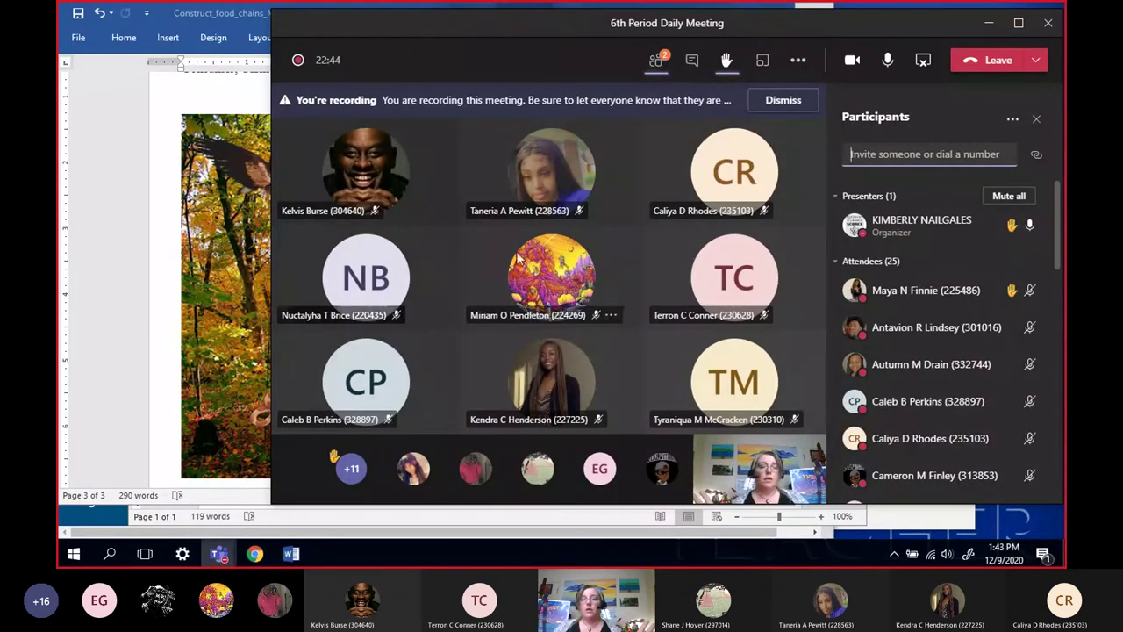
- Lower the raised hand and return to the Word forest worksheet
click(727, 60)
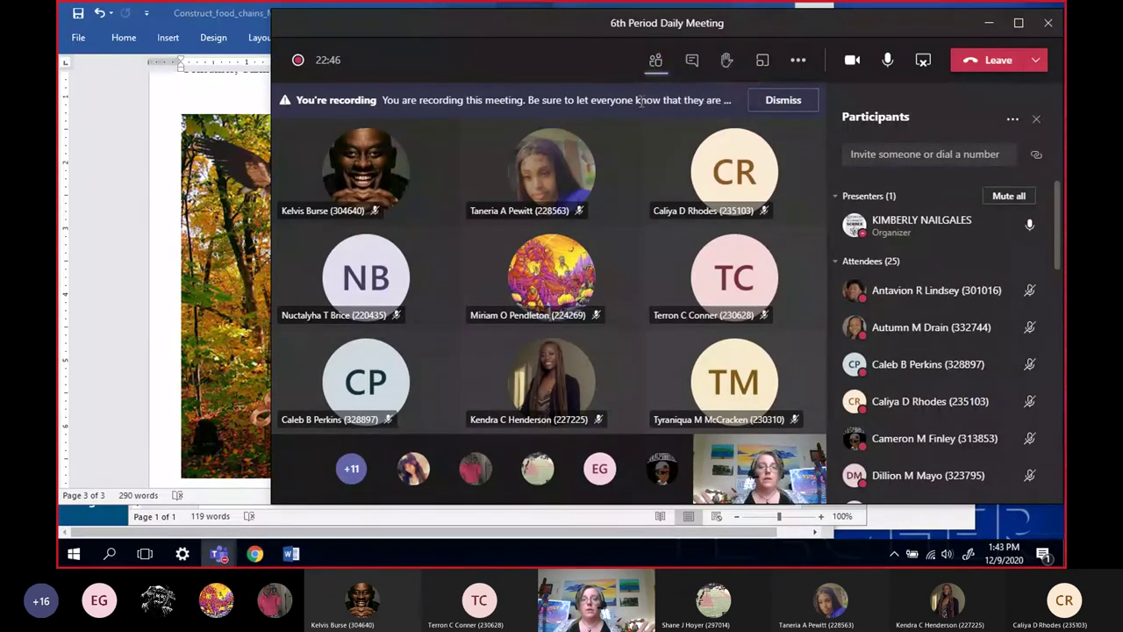
click(250, 215)
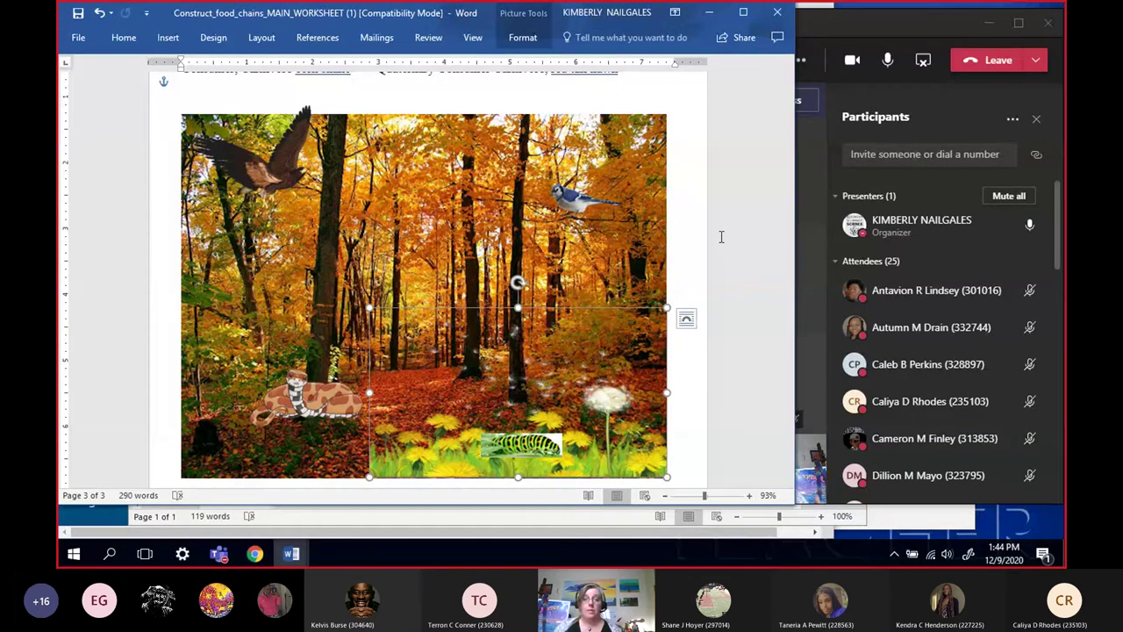
- Bring the Teams meeting forward and choose Stop recording from More actions
click(928, 24)
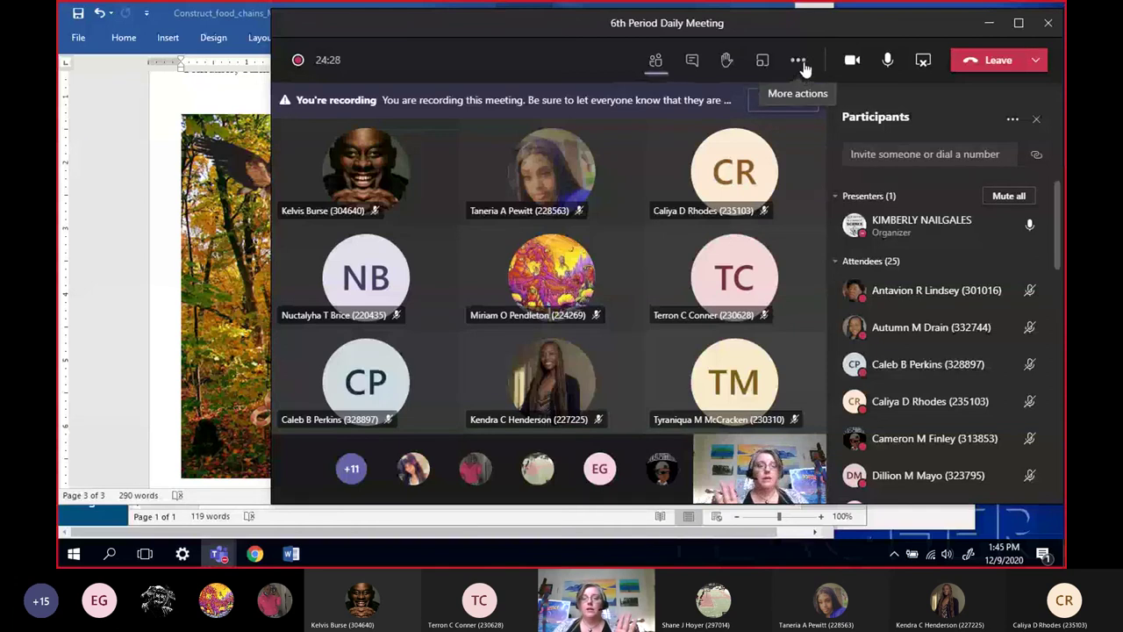
click(802, 65)
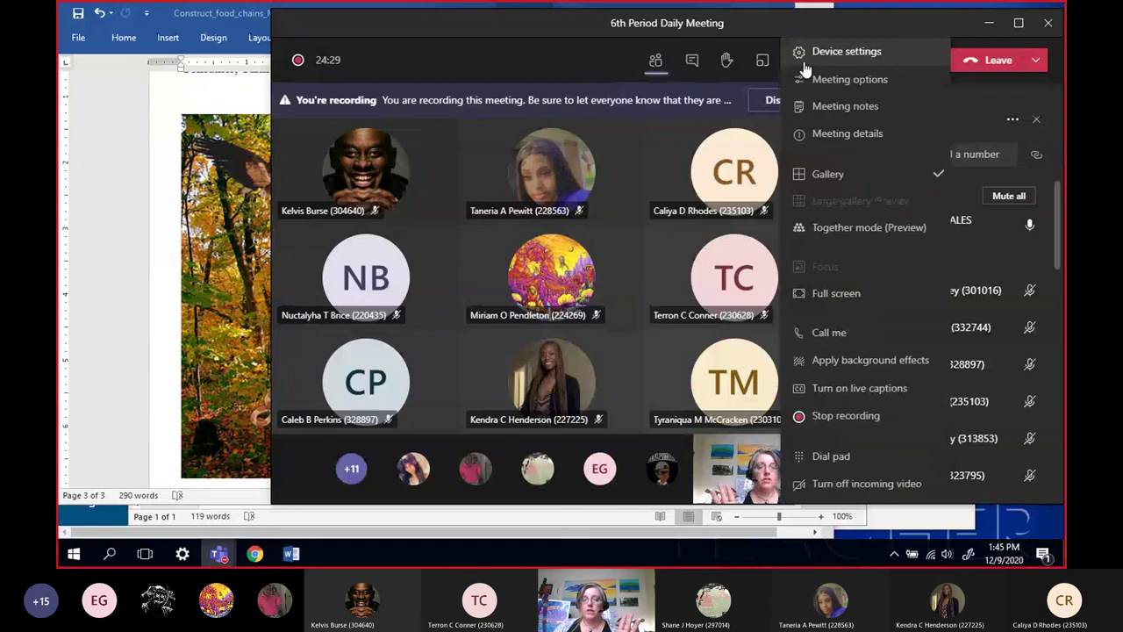
click(832, 416)
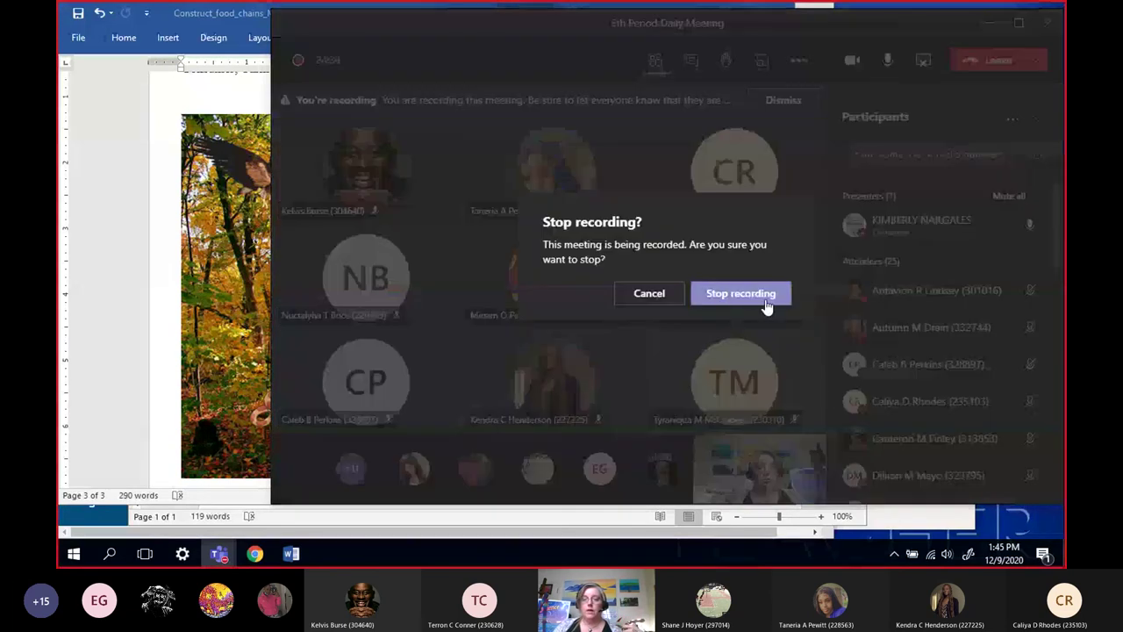